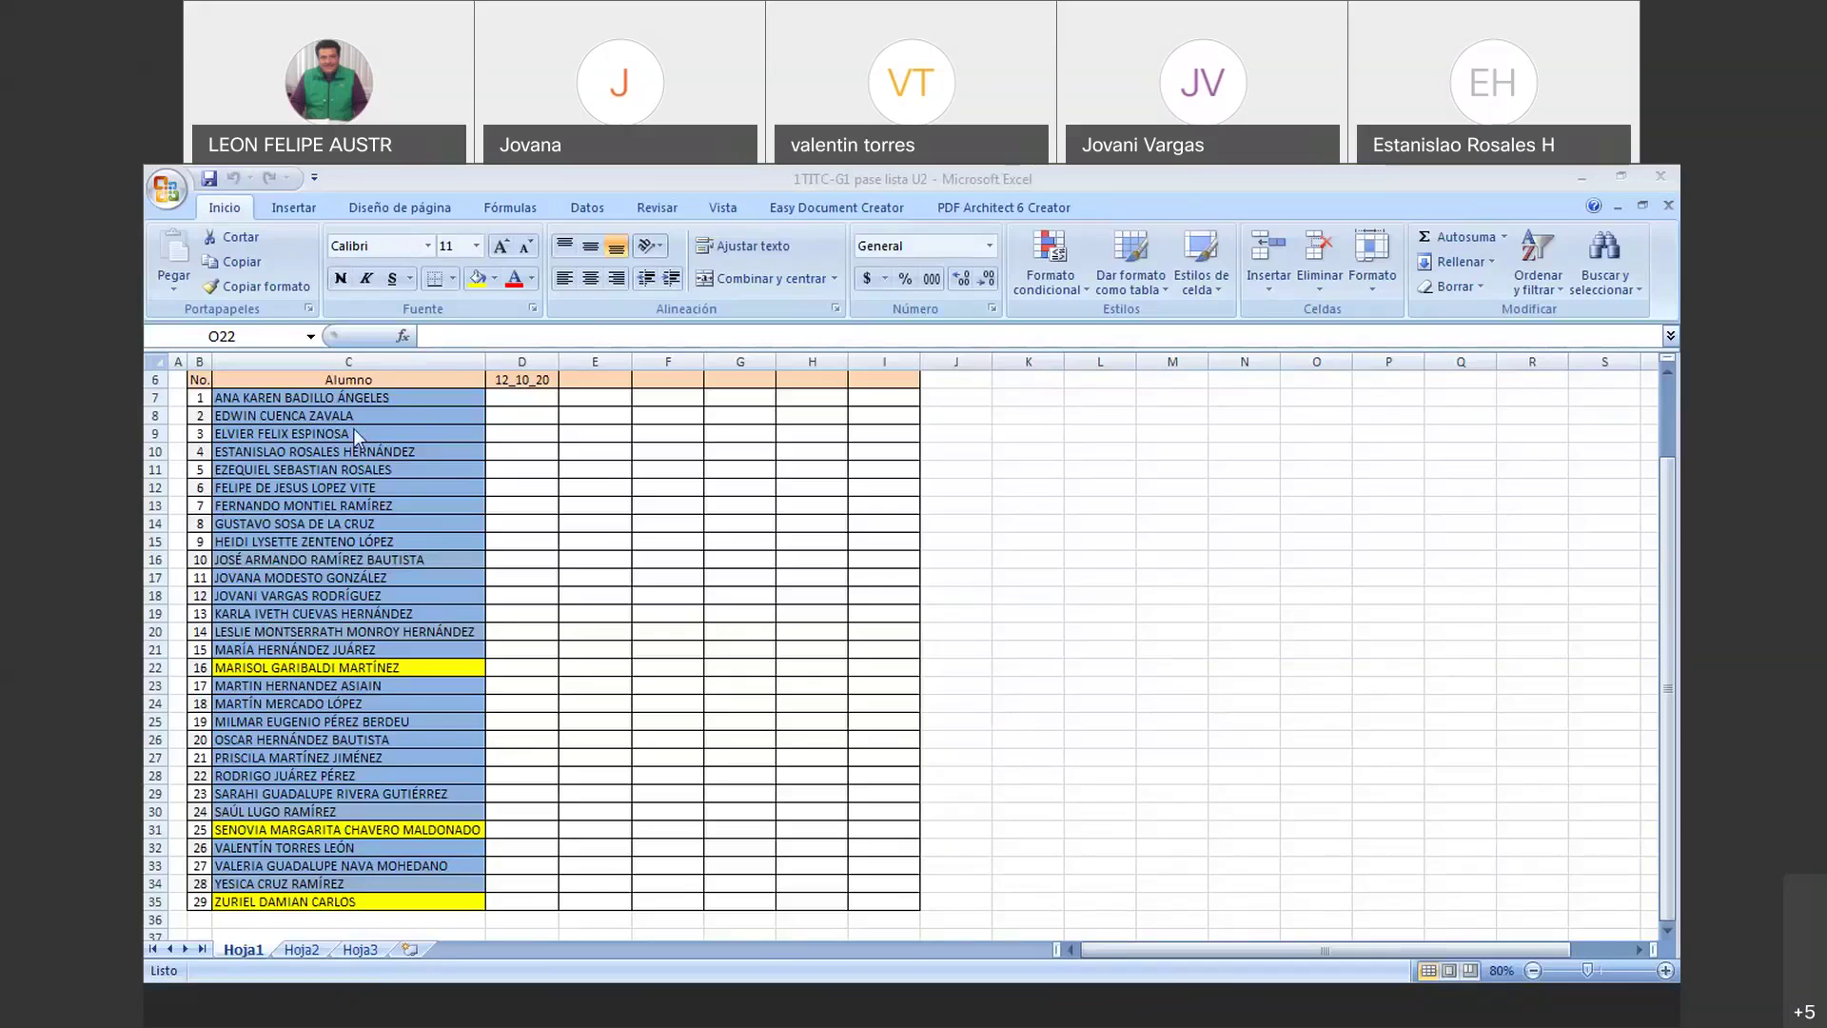
# Step: Enter "Si" in cell D7 for student 1 under 12_10_20 and fill the cell with light green
pyautogui.click(523, 399)
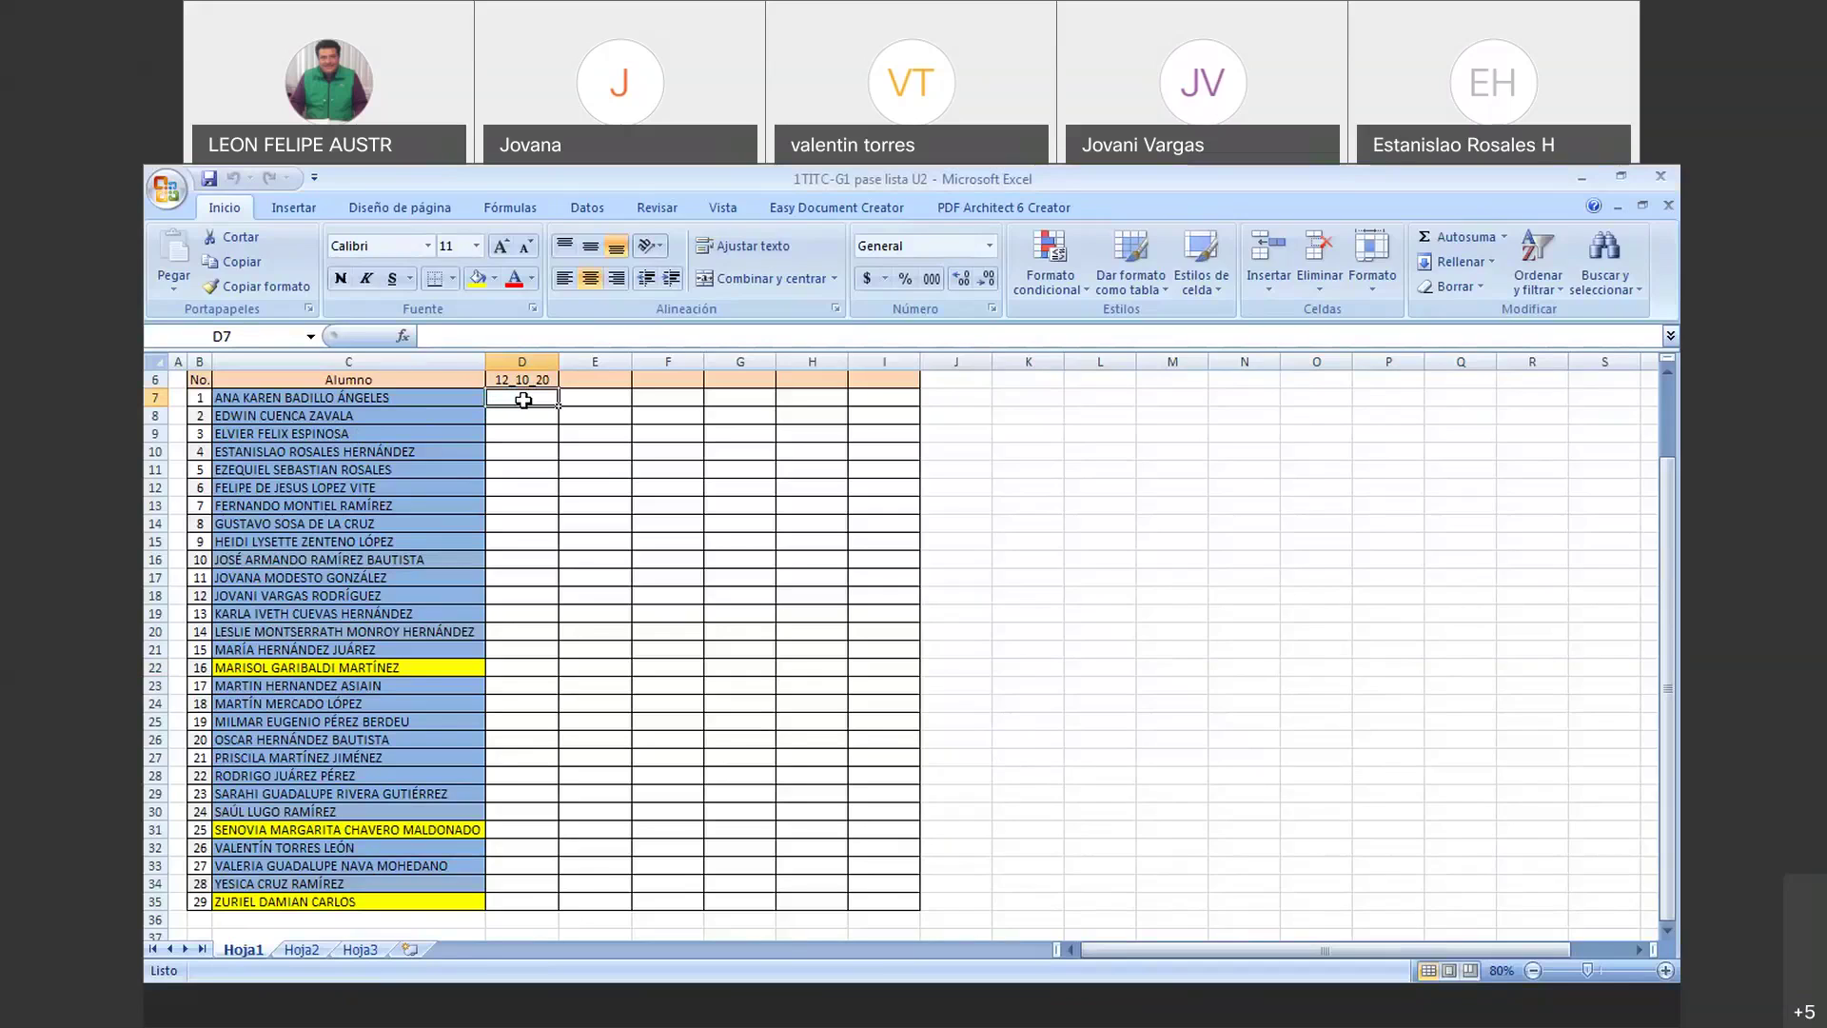
pyautogui.write('Si')
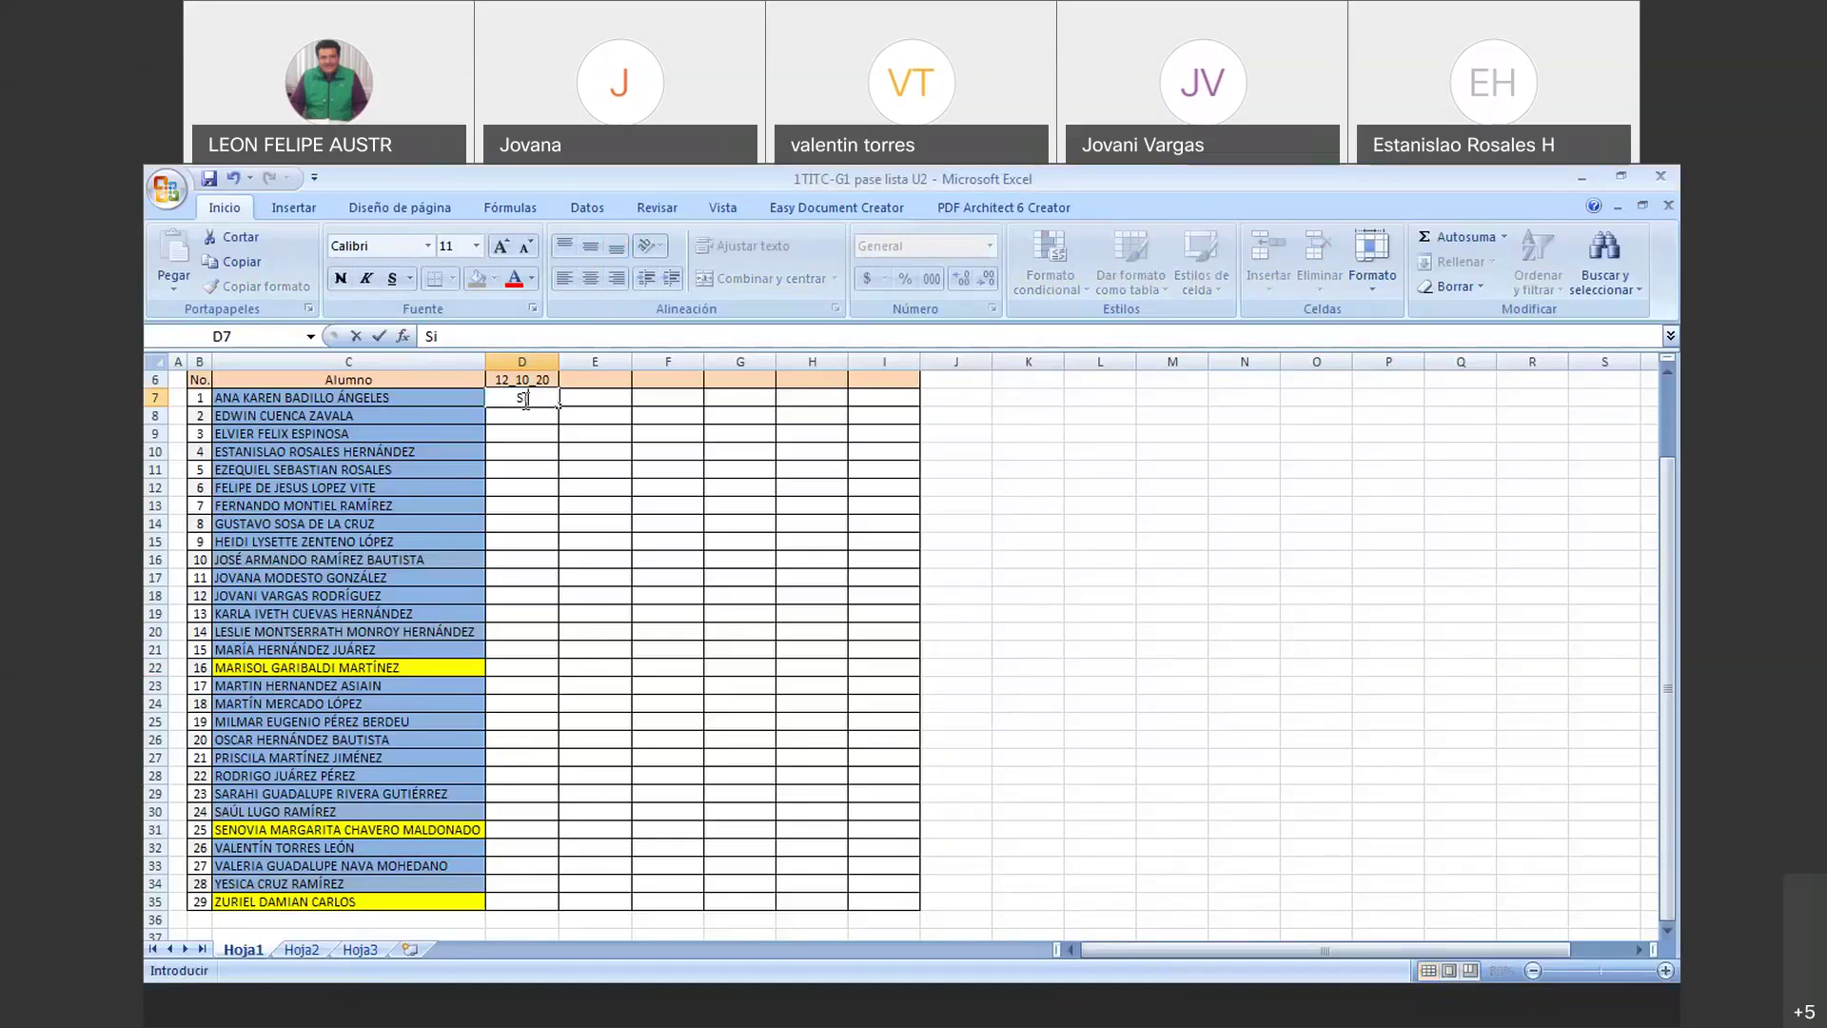
pyautogui.press('Return')
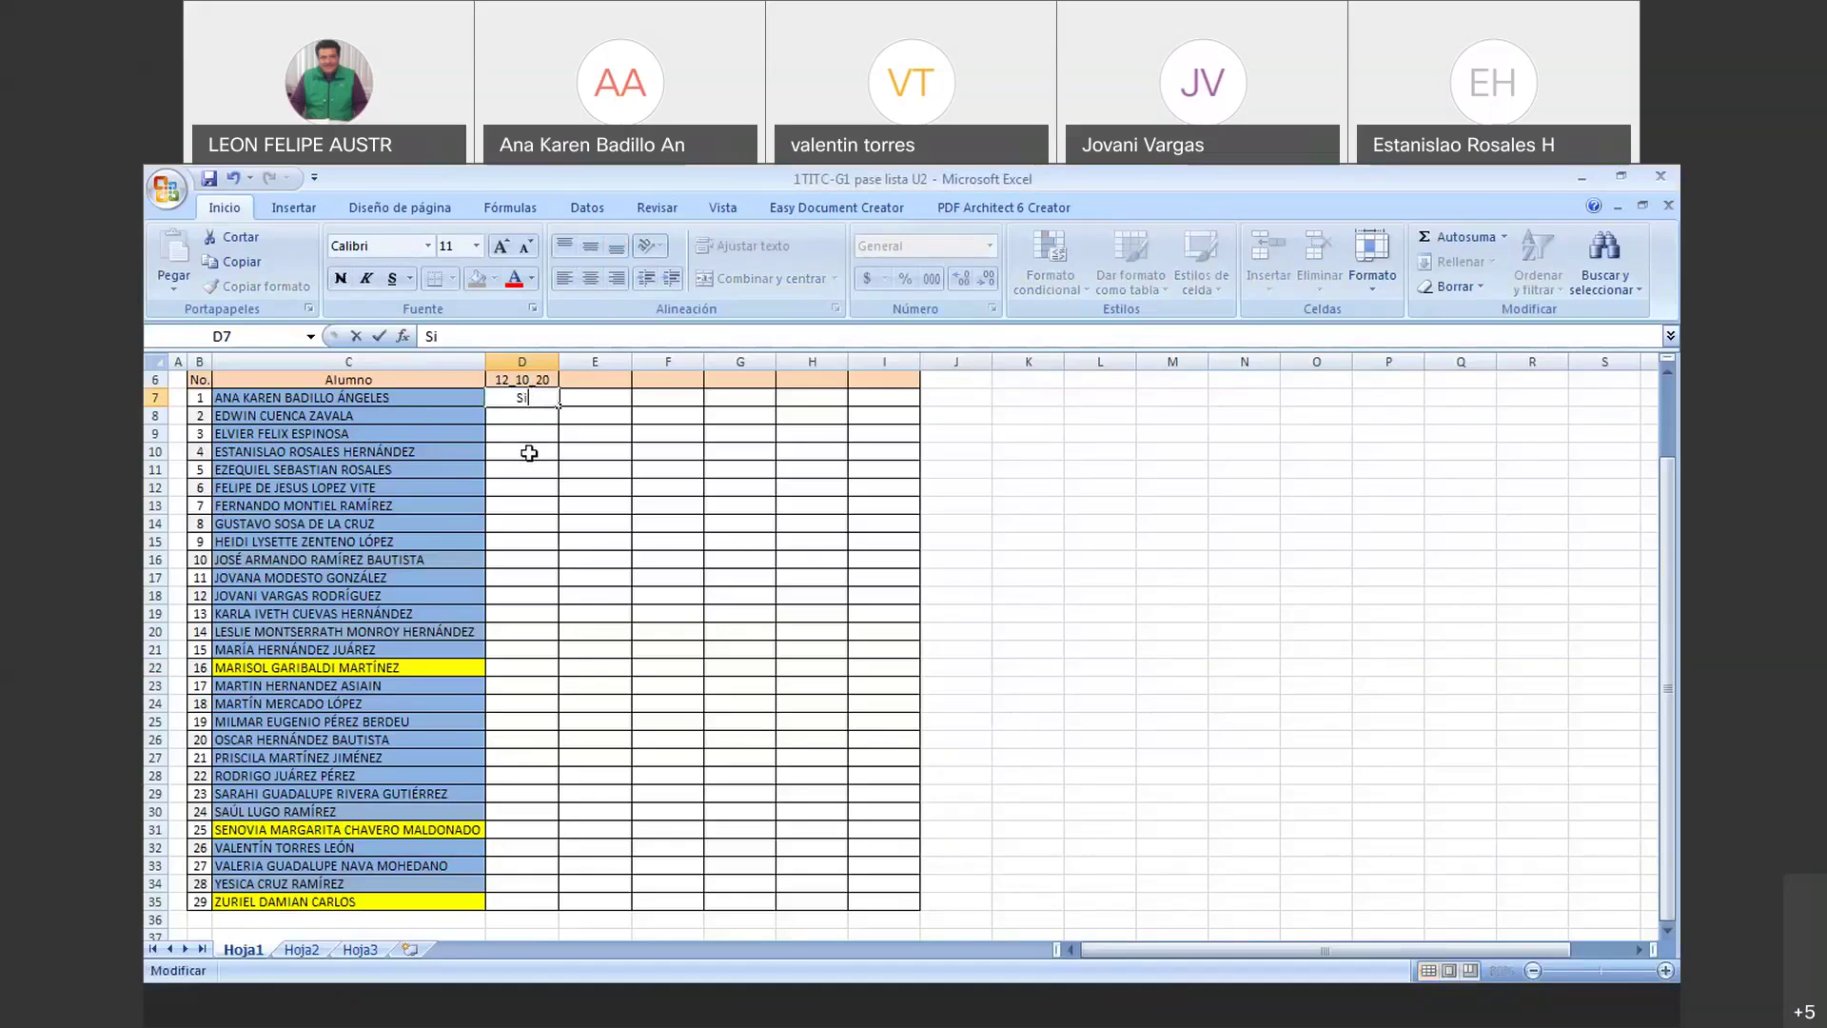
pyautogui.click(527, 396)
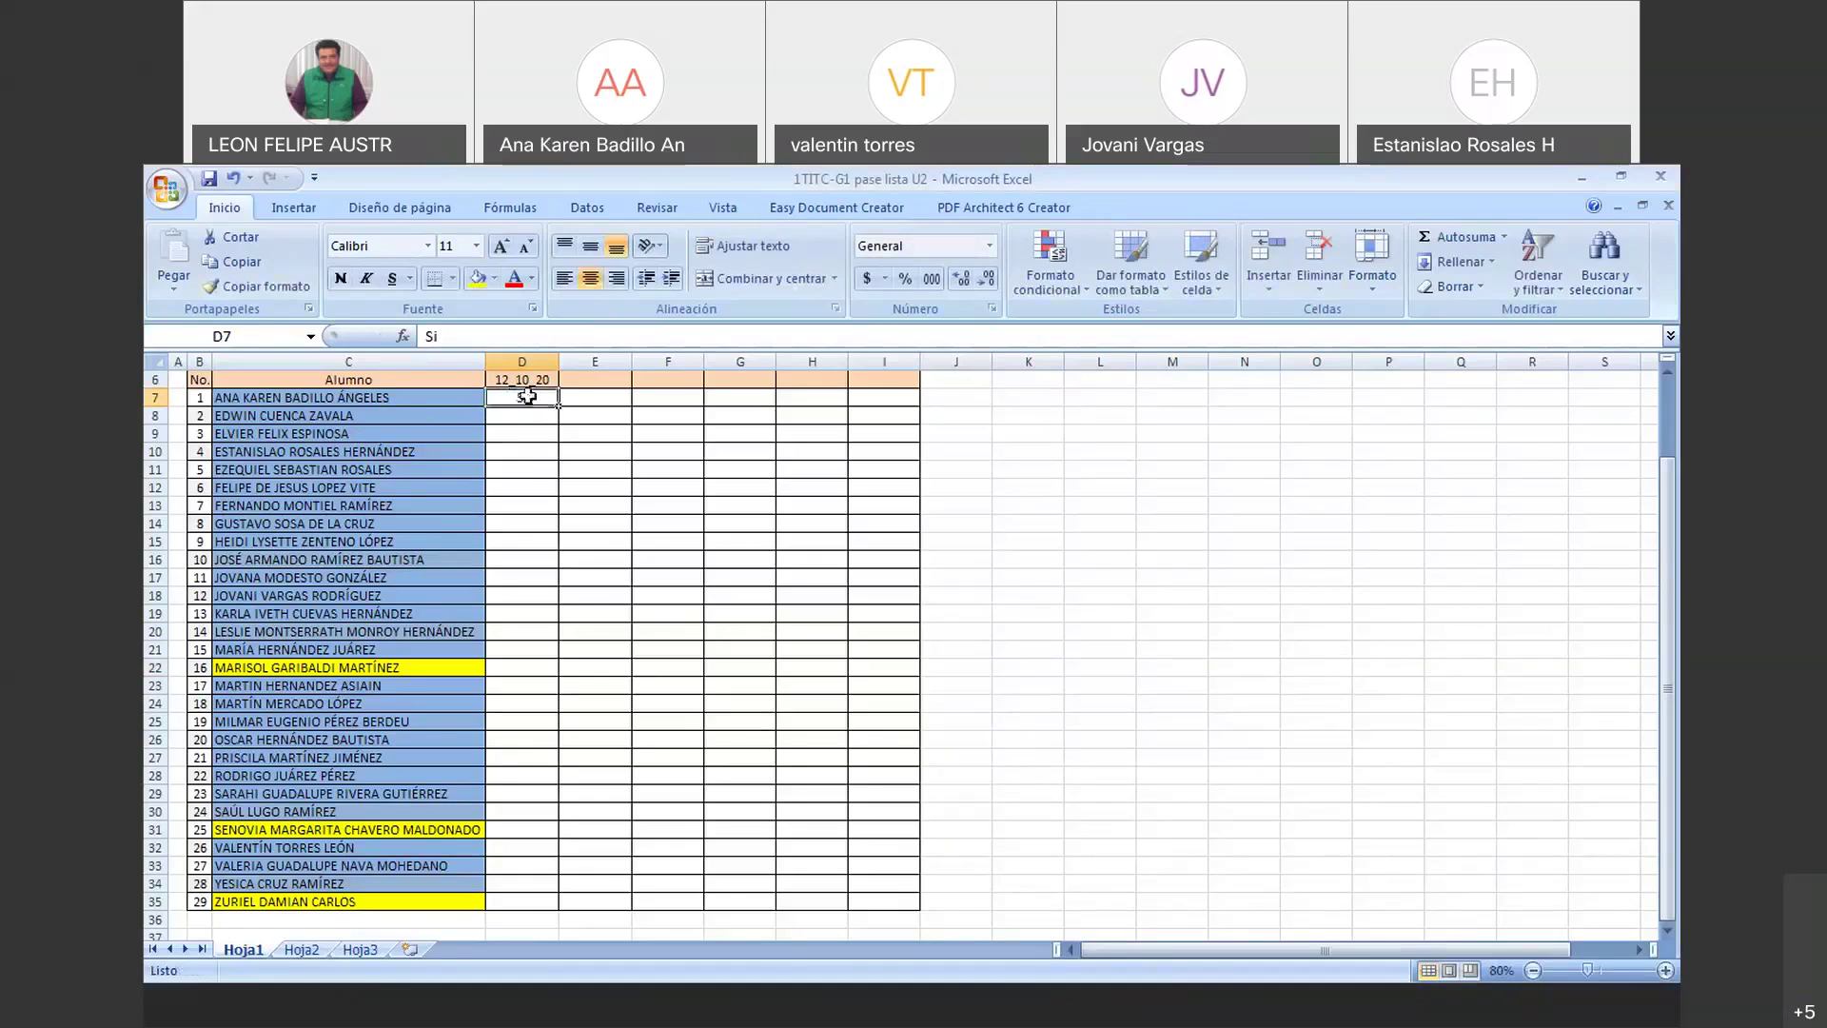
pyautogui.click(494, 278)
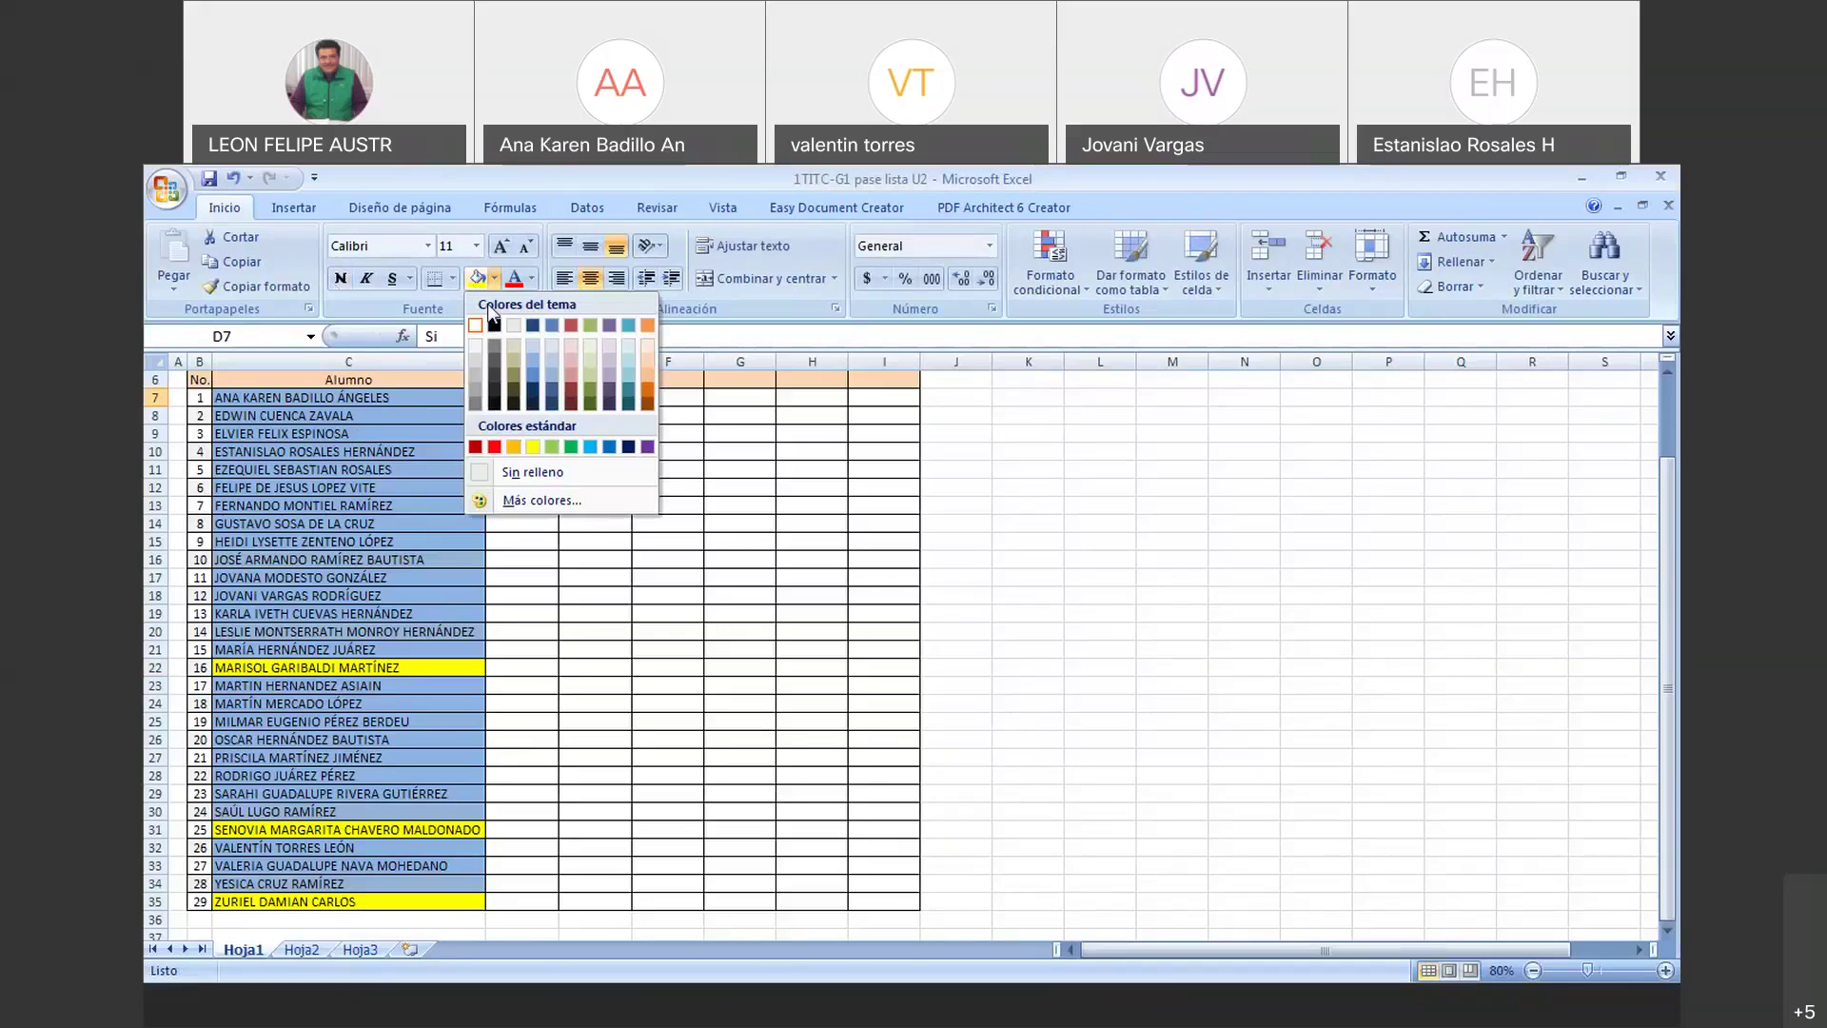
pyautogui.click(552, 446)
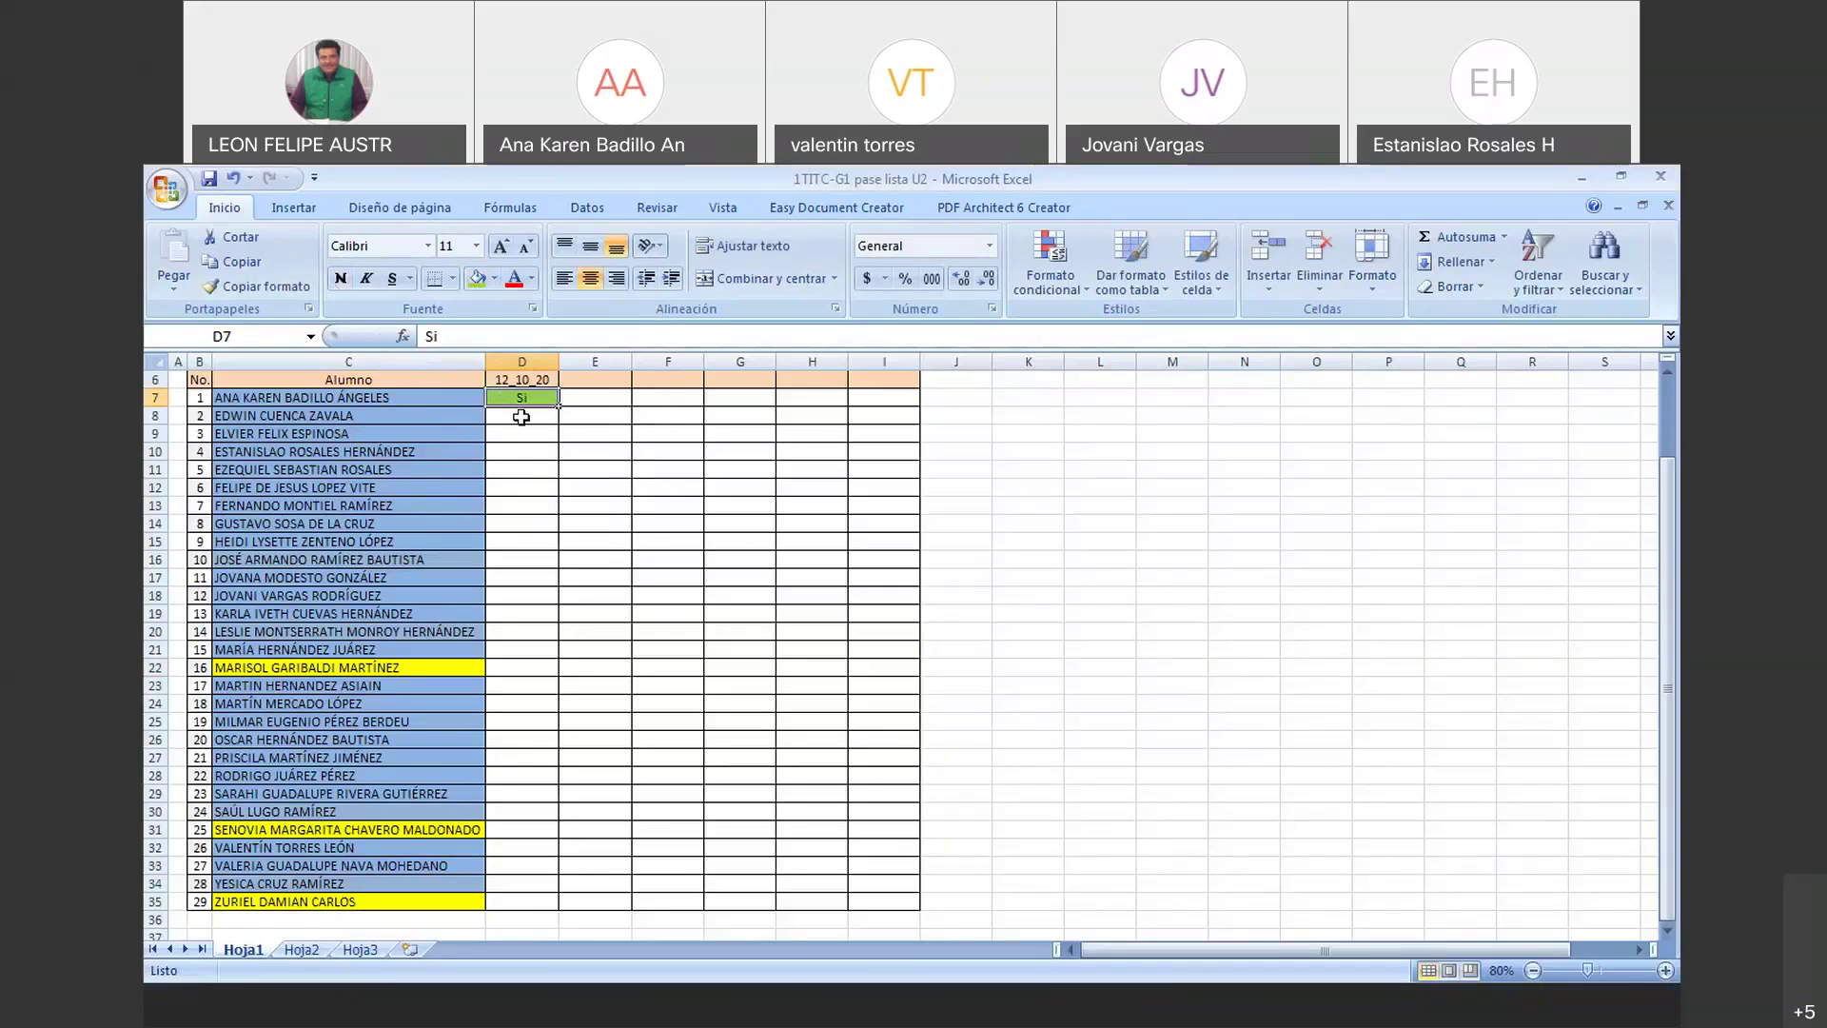
# Step: Copy the green "Si" mark from D7 into D8 and D10 for students 2 and 4, skipping student 3
pyautogui.moveTo(537, 410)
pyautogui.mouseDown()
pyautogui.moveTo(530, 440)
pyautogui.moveTo(531, 409)
pyautogui.mouseUp()
pyautogui.hotkey('ctrl', 'c')
pyautogui.click(529, 421)
pyautogui.hotkey('ctrl', 'v')
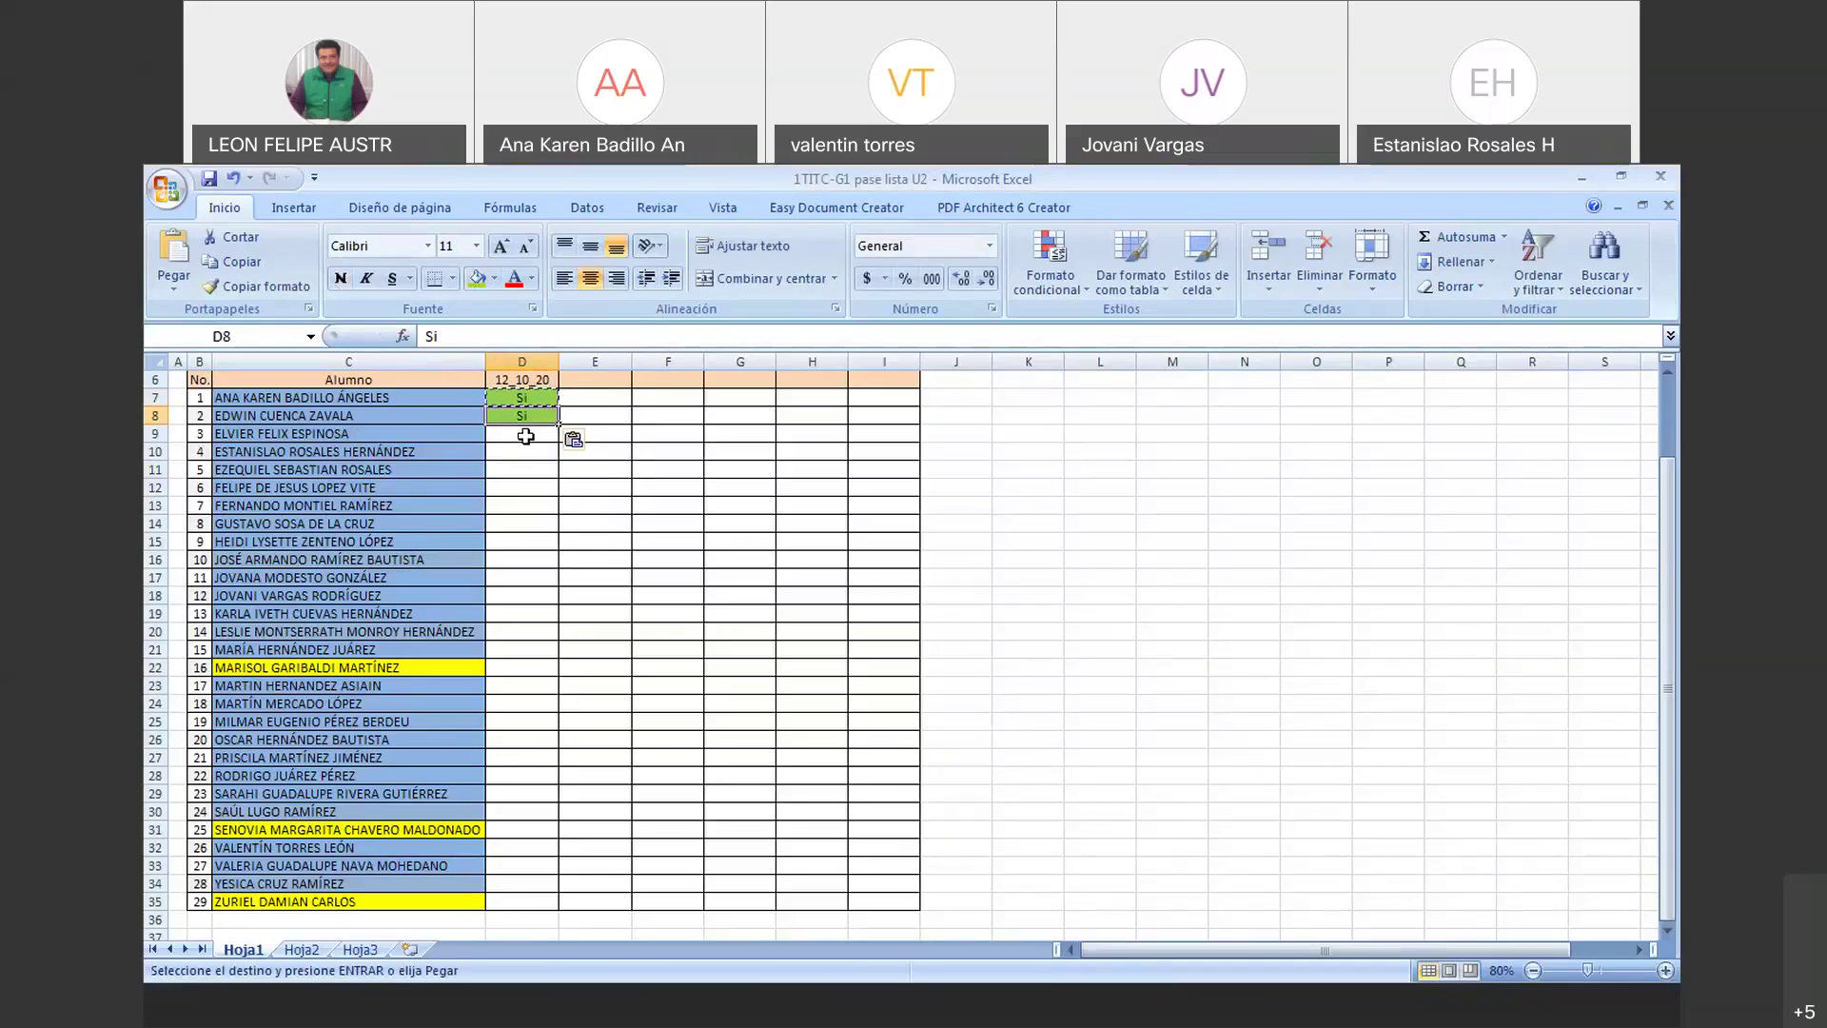
pyautogui.click(526, 436)
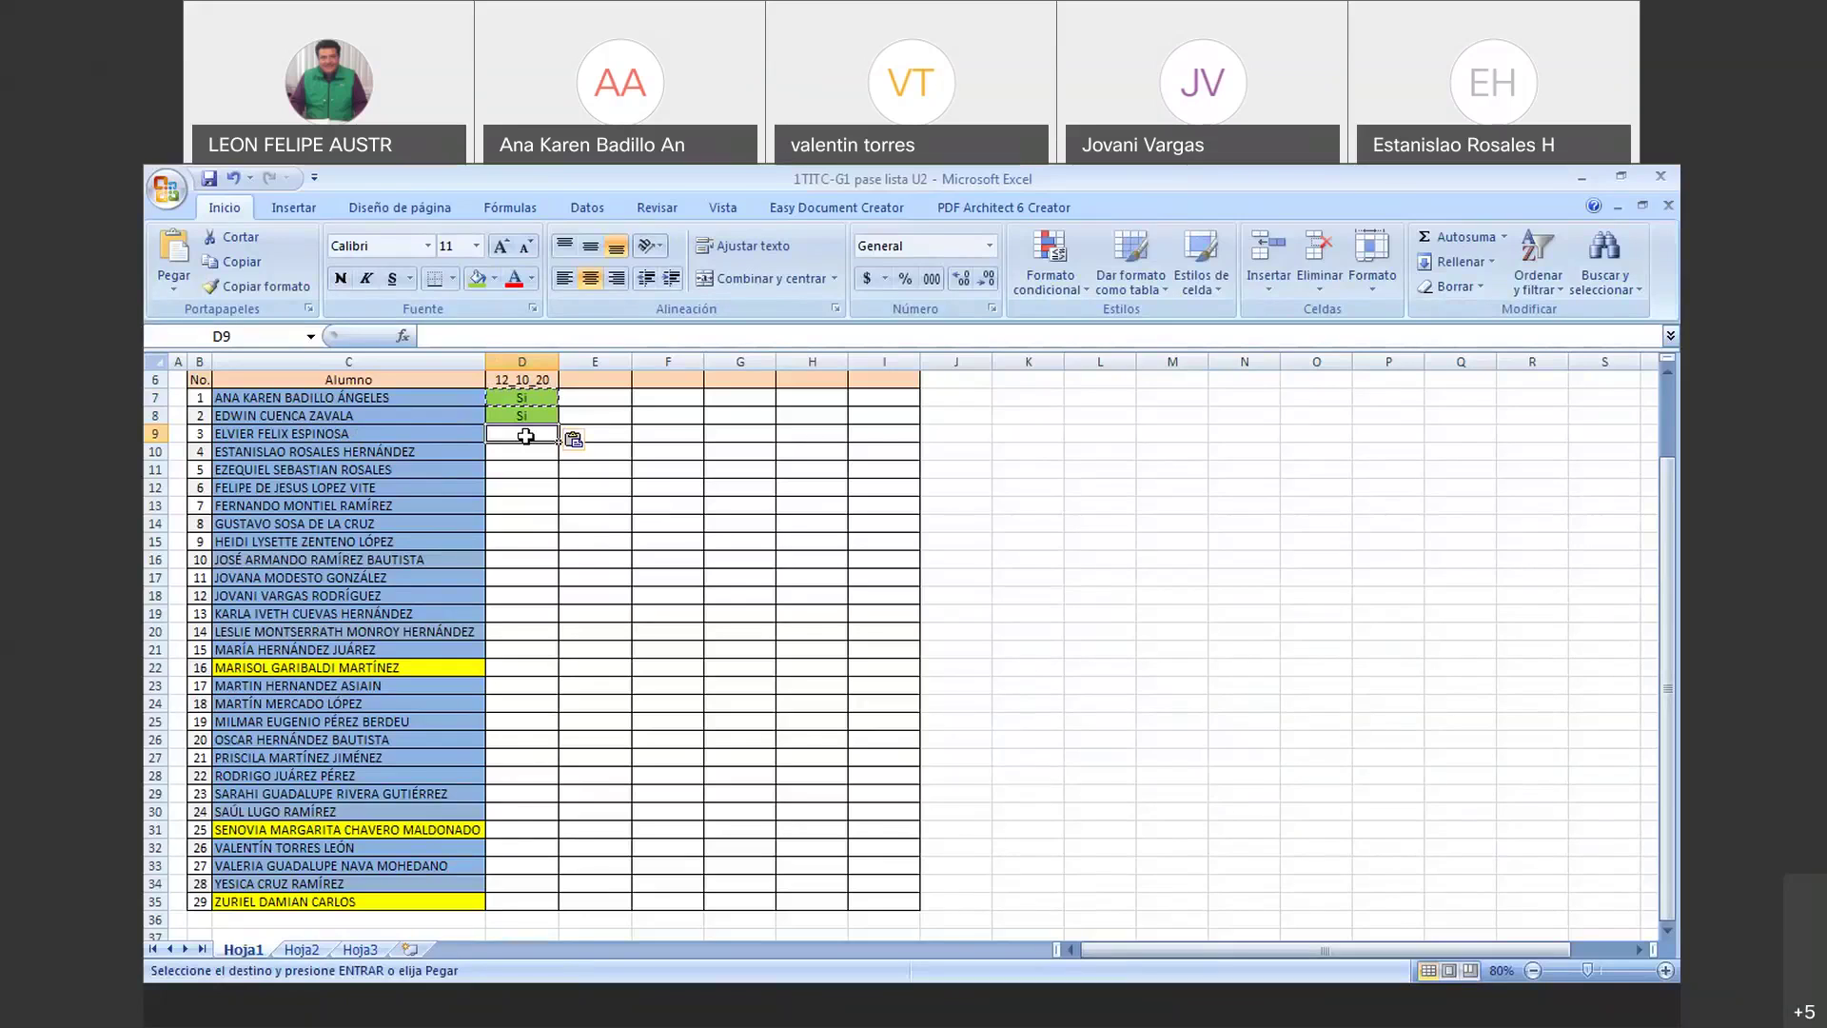
pyautogui.click(529, 454)
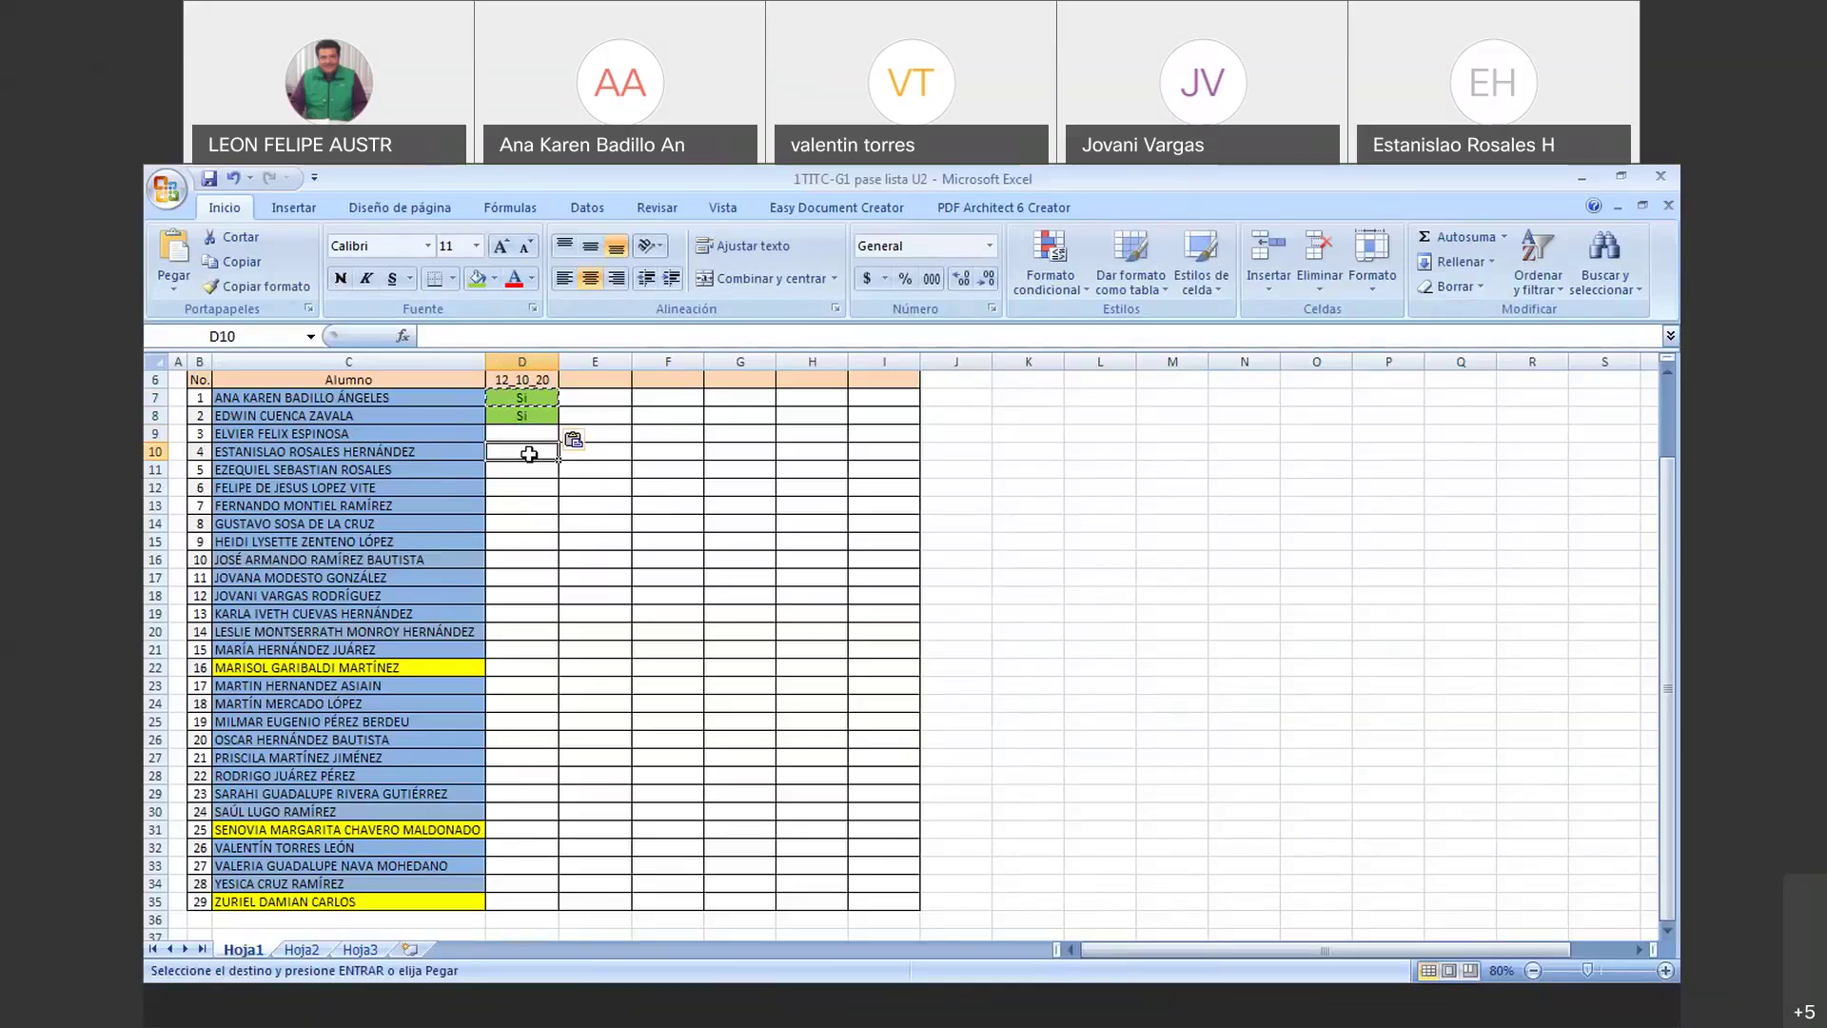
pyautogui.hotkey('ctrl', 'v')
# Step: Paste the green "Si" mark into D12 and D14 for students 6 and 8, leaving students 5 and 7 blank
pyautogui.click(525, 469)
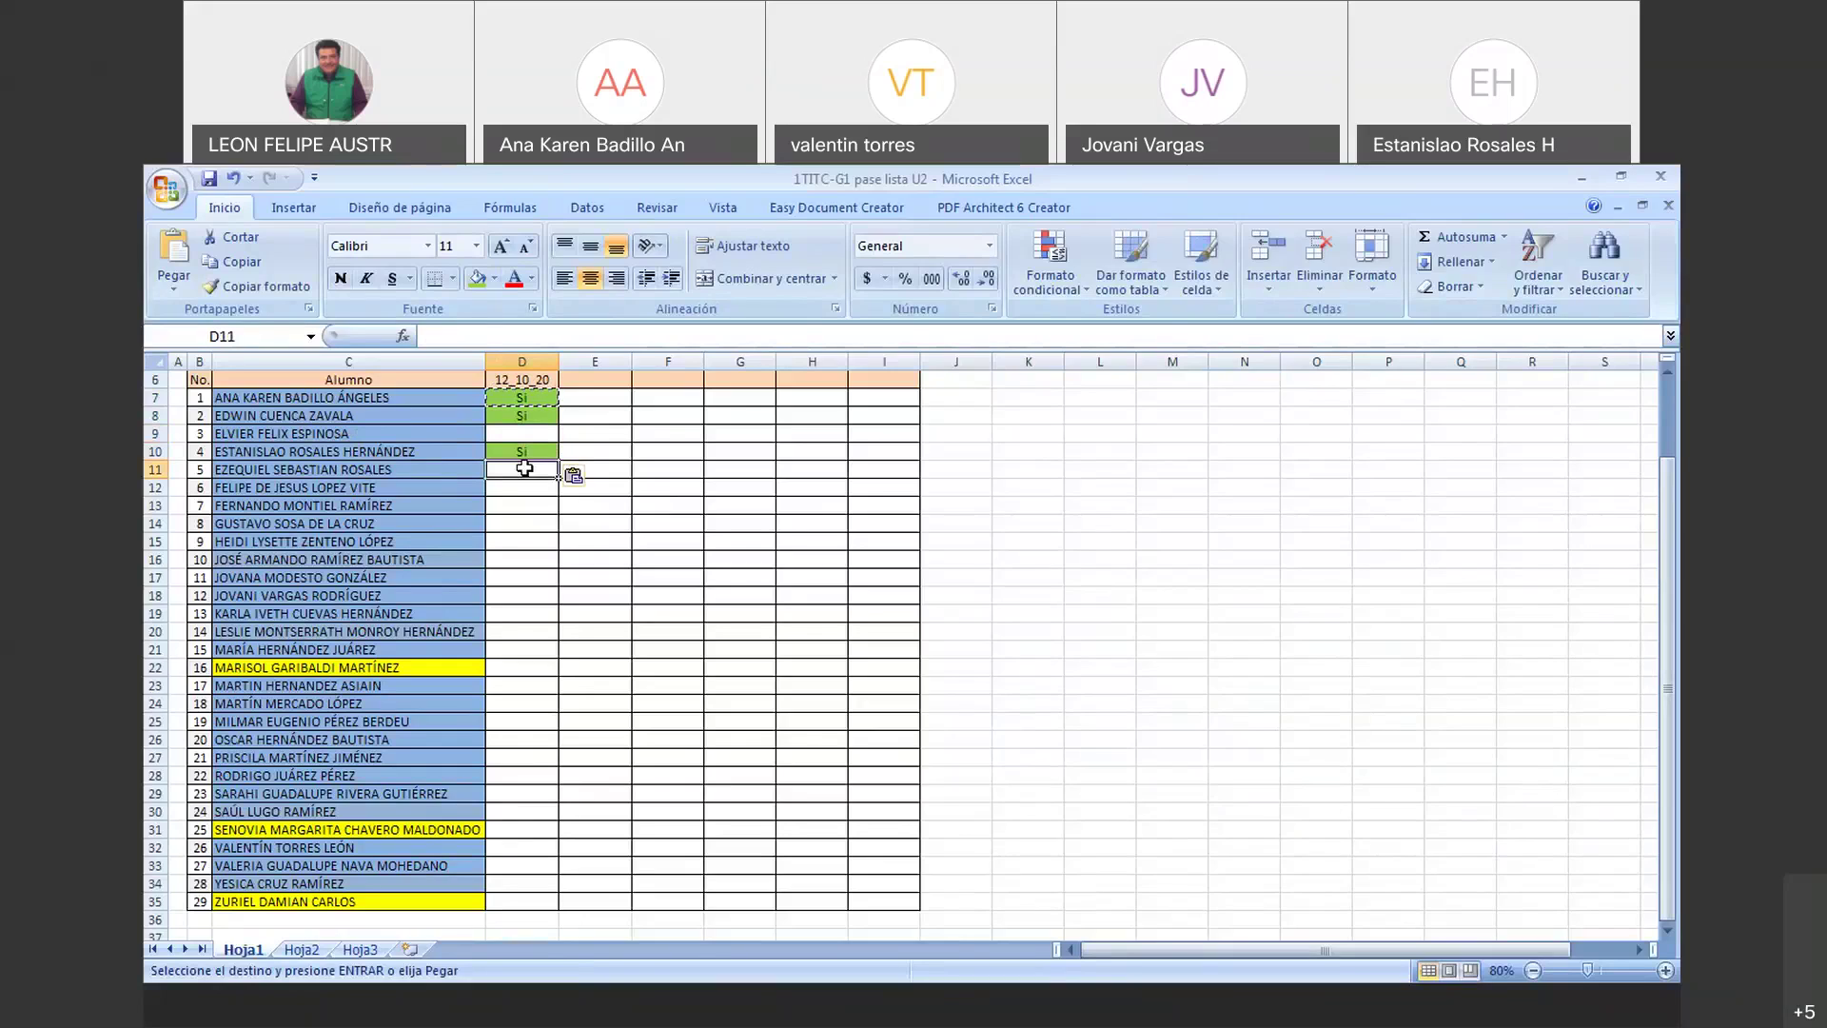
pyautogui.click(524, 492)
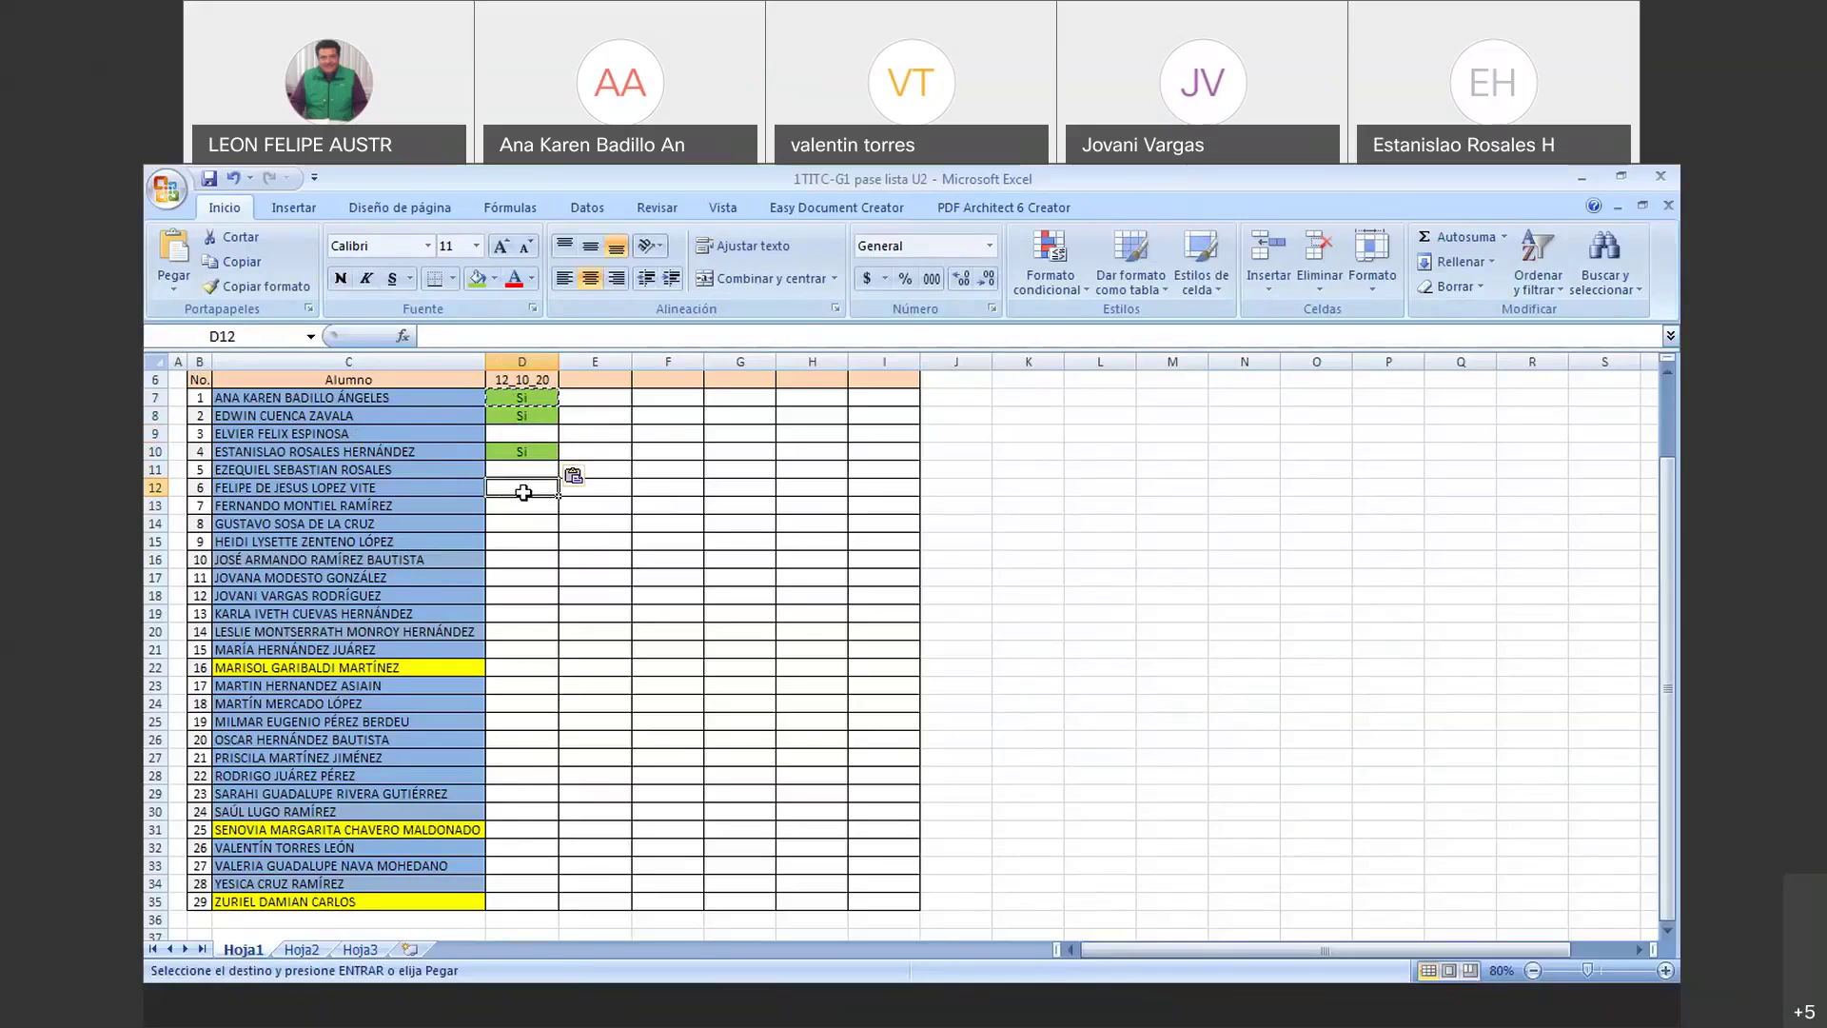
pyautogui.hotkey('ctrl', 'v')
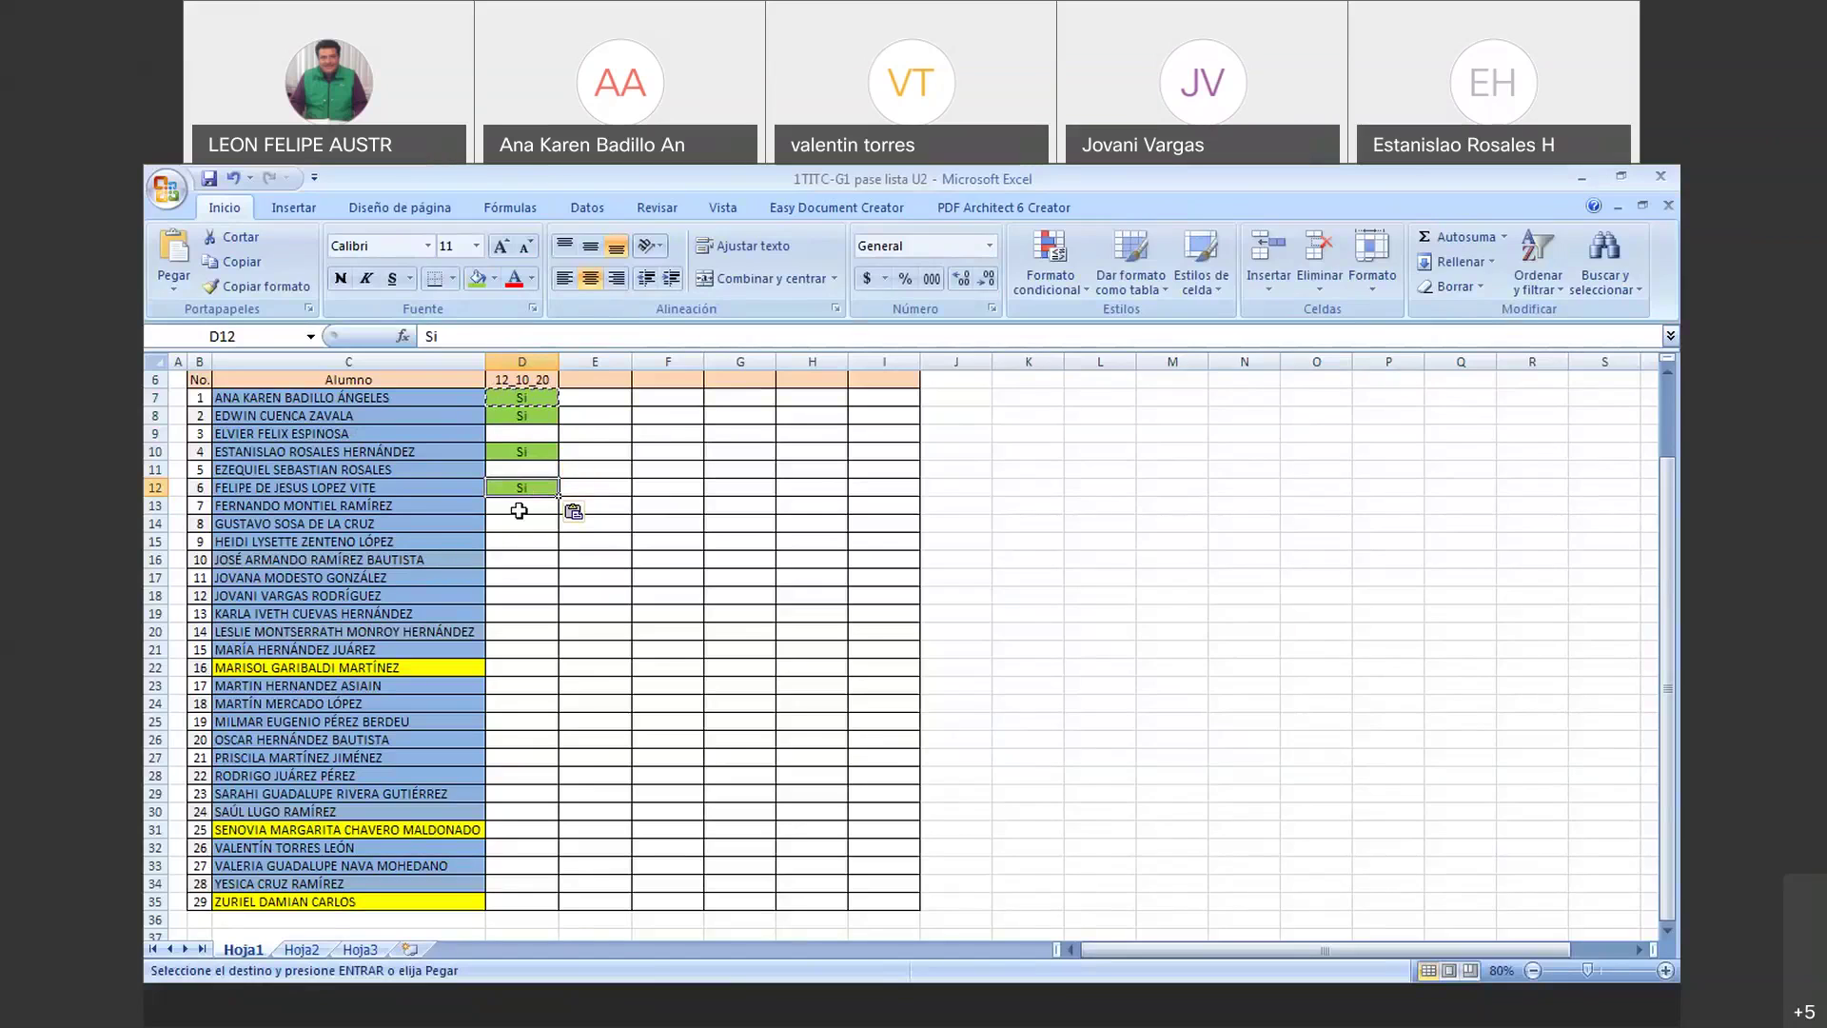
pyautogui.click(524, 509)
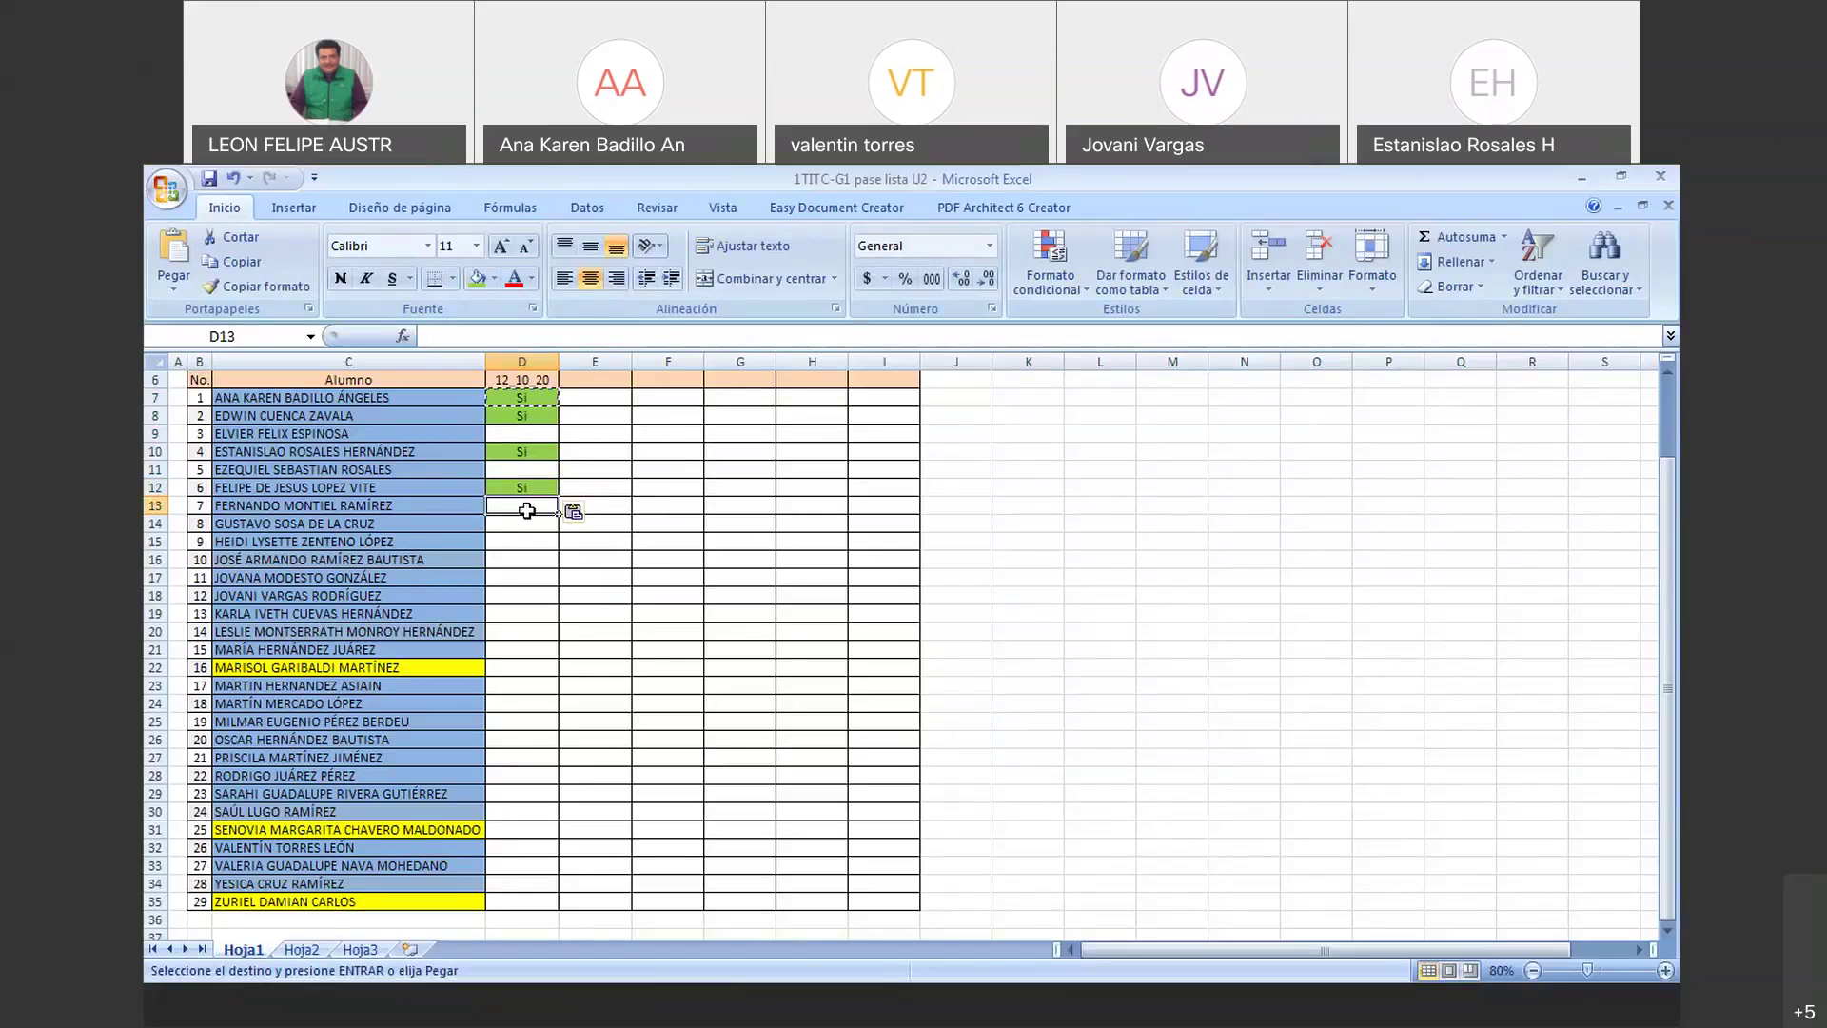
pyautogui.click(530, 525)
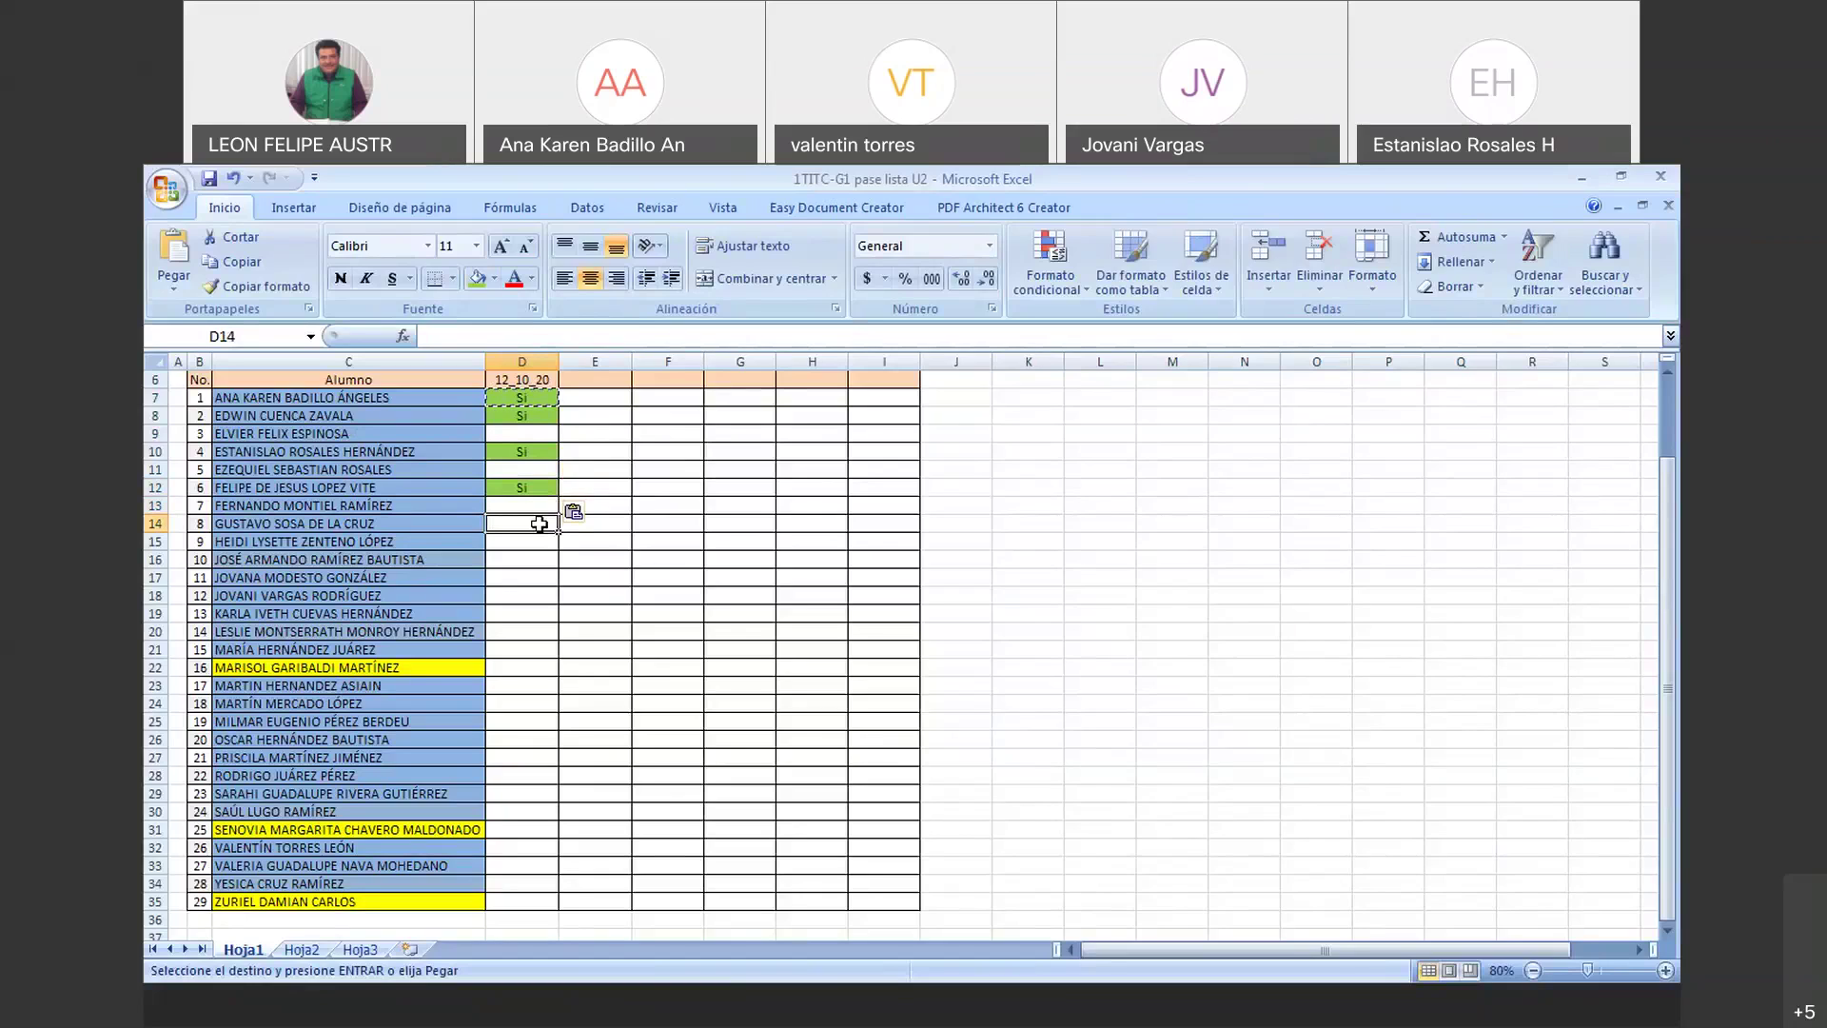
pyautogui.hotkey('ctrl', 'v')
# Step: Paste the green "Si" mark into D17 and D18 for students 11 and 12, leaving students 9 and 10 blank
pyautogui.click(538, 541)
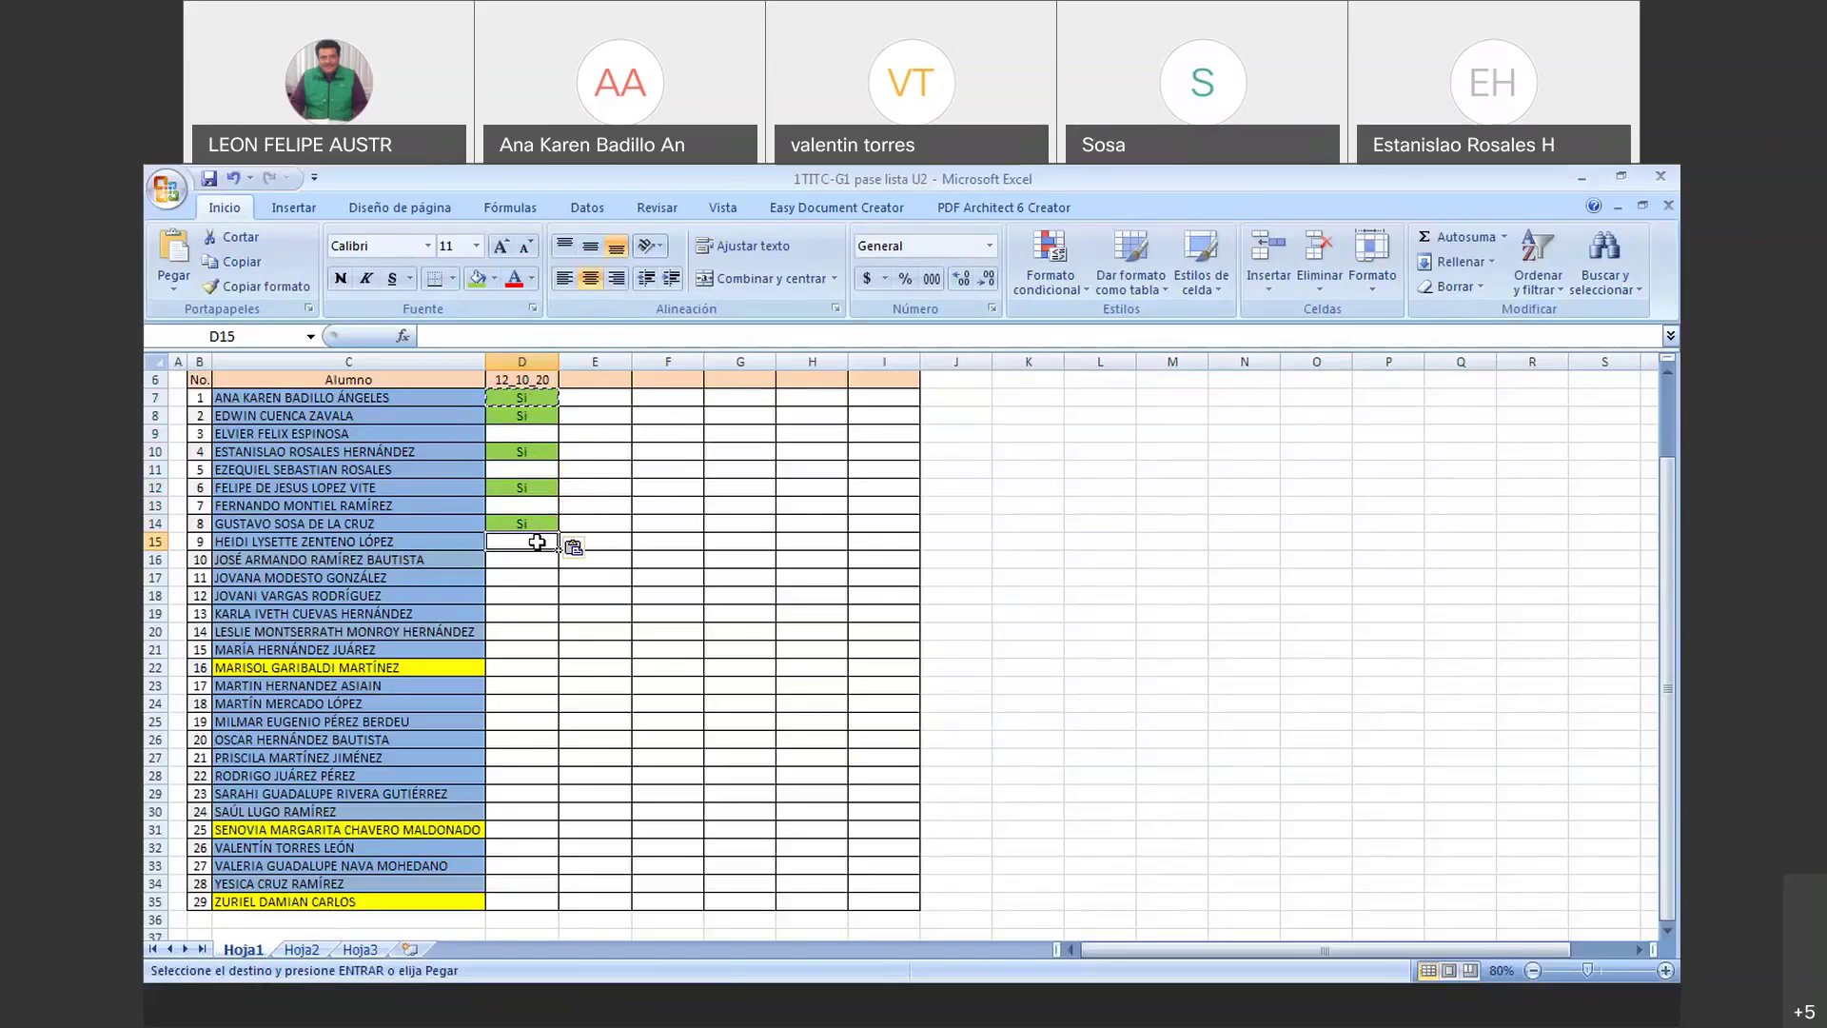
pyautogui.click(531, 562)
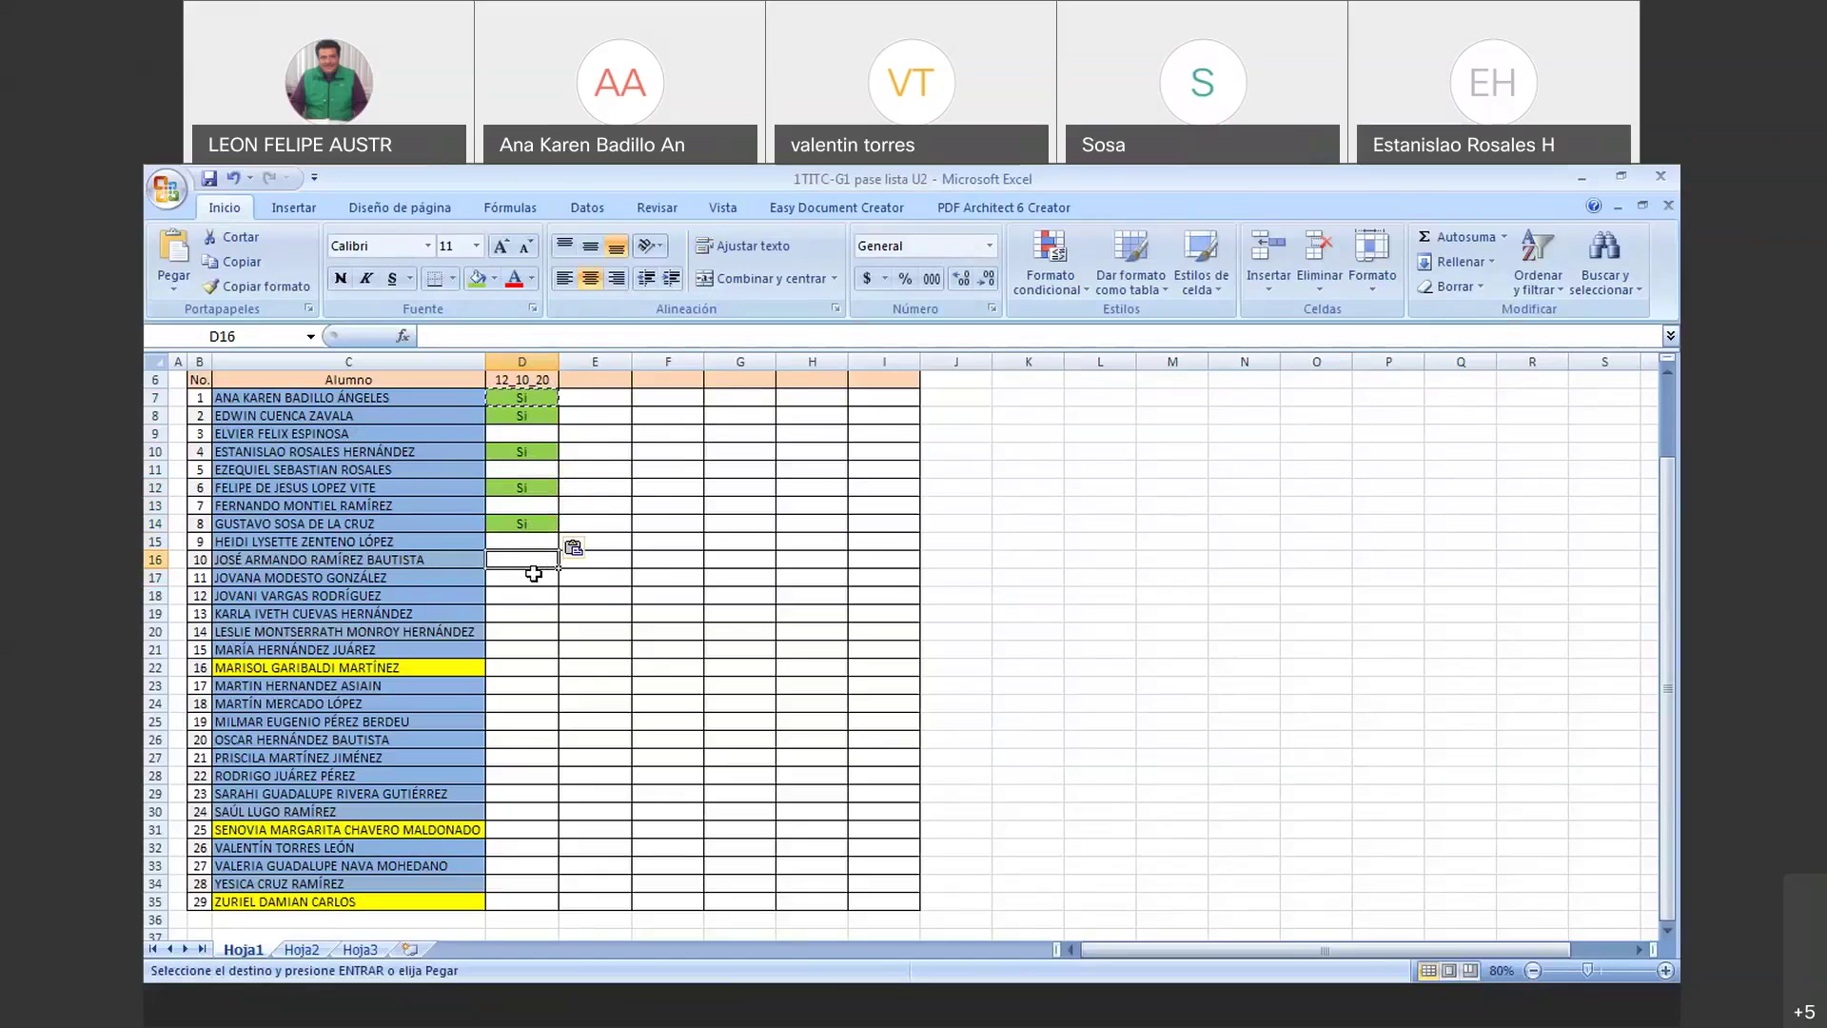
pyautogui.click(532, 578)
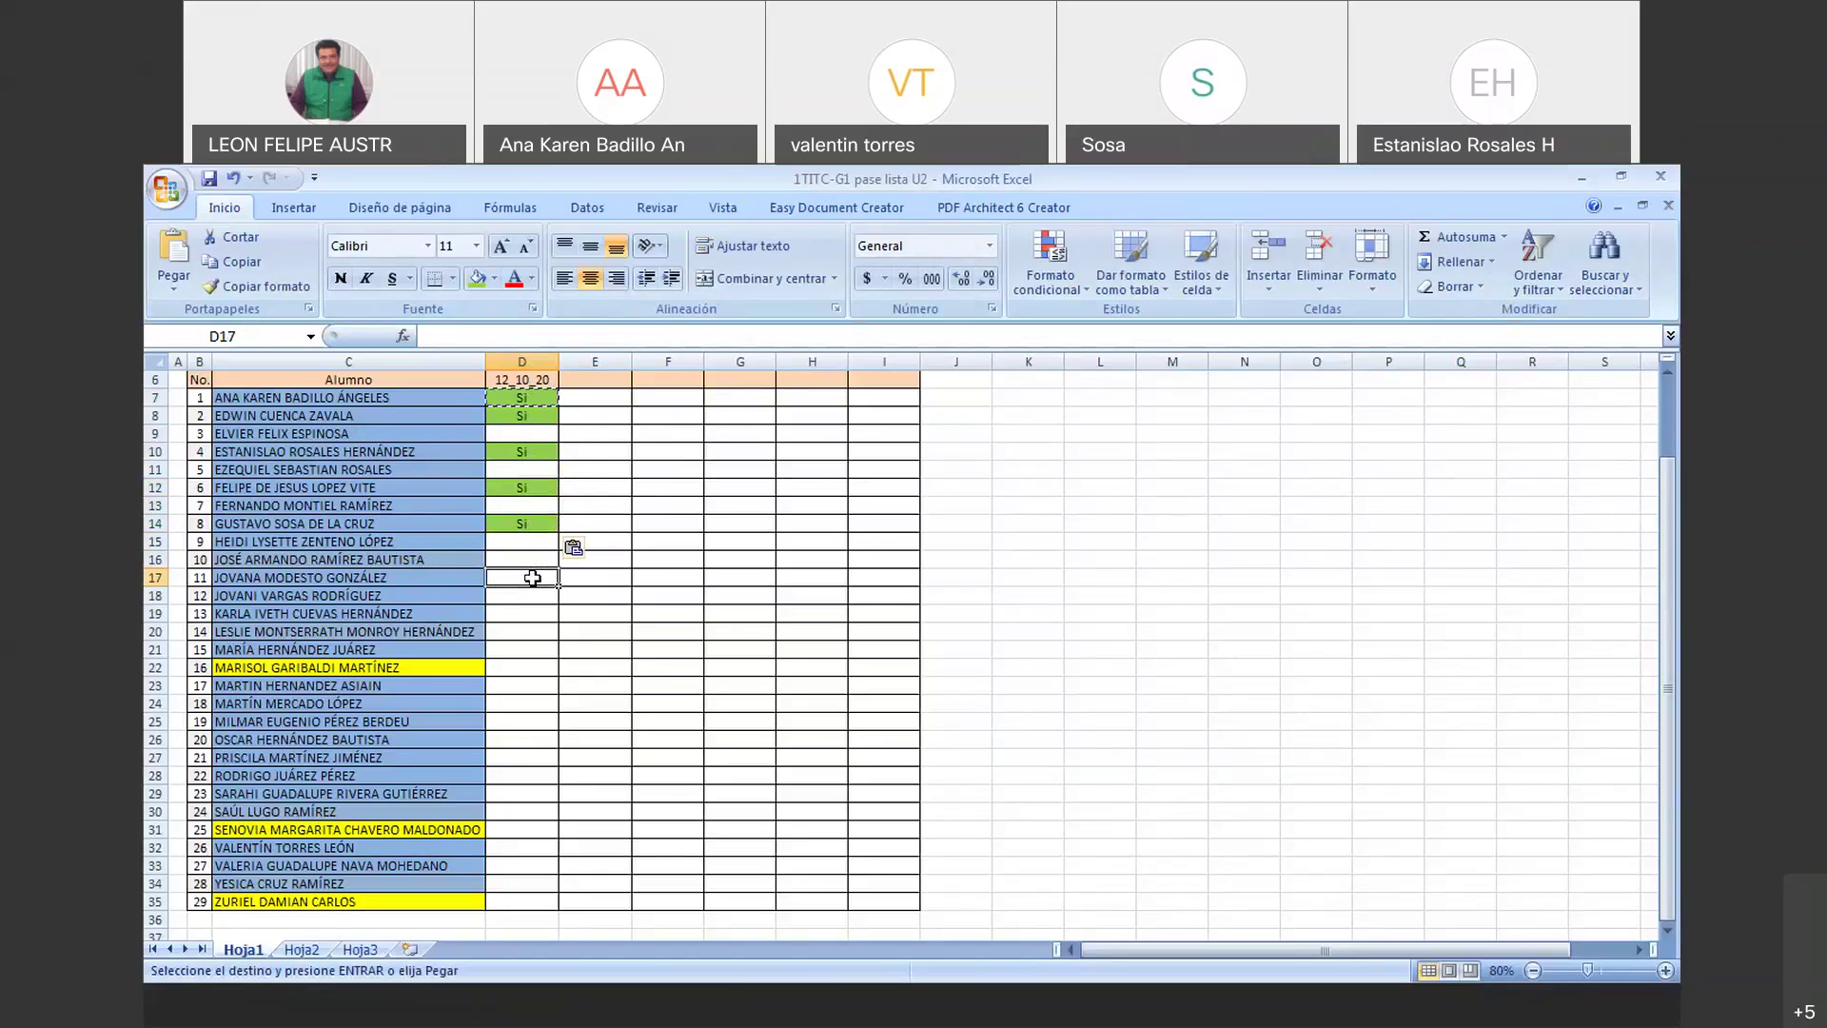
pyautogui.hotkey('ctrl', 'v')
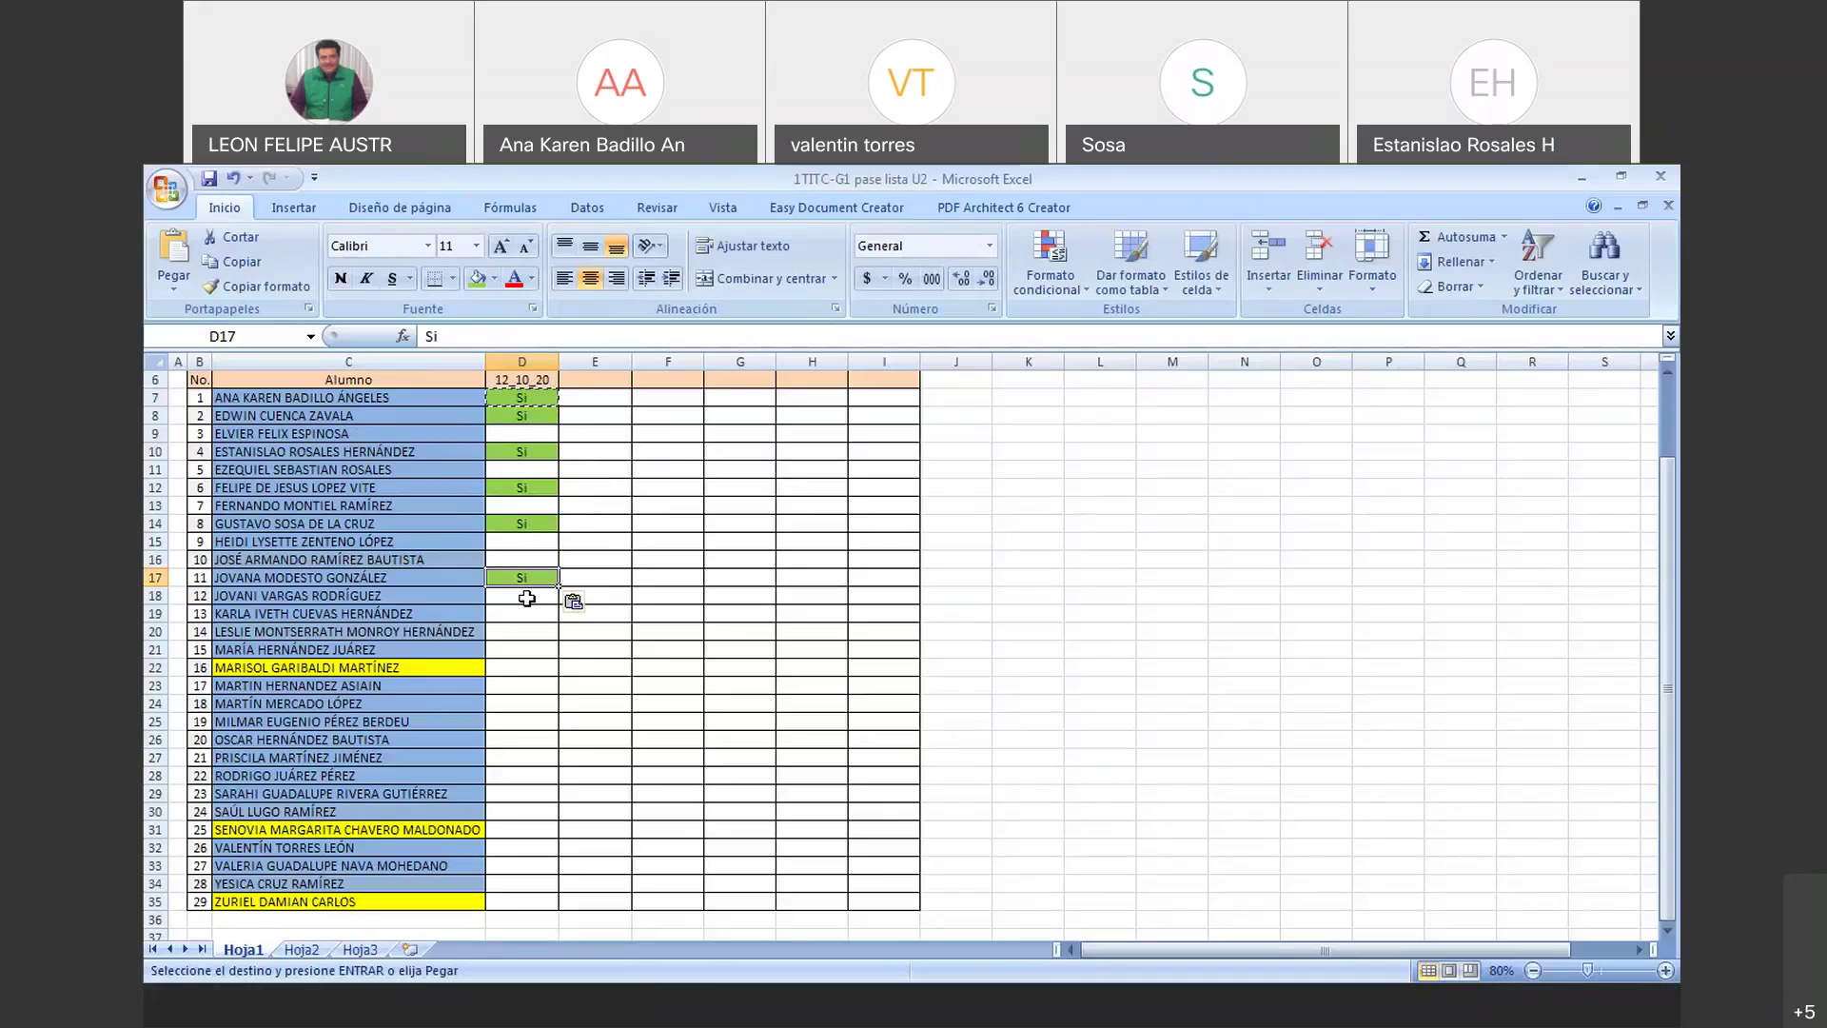
pyautogui.click(526, 597)
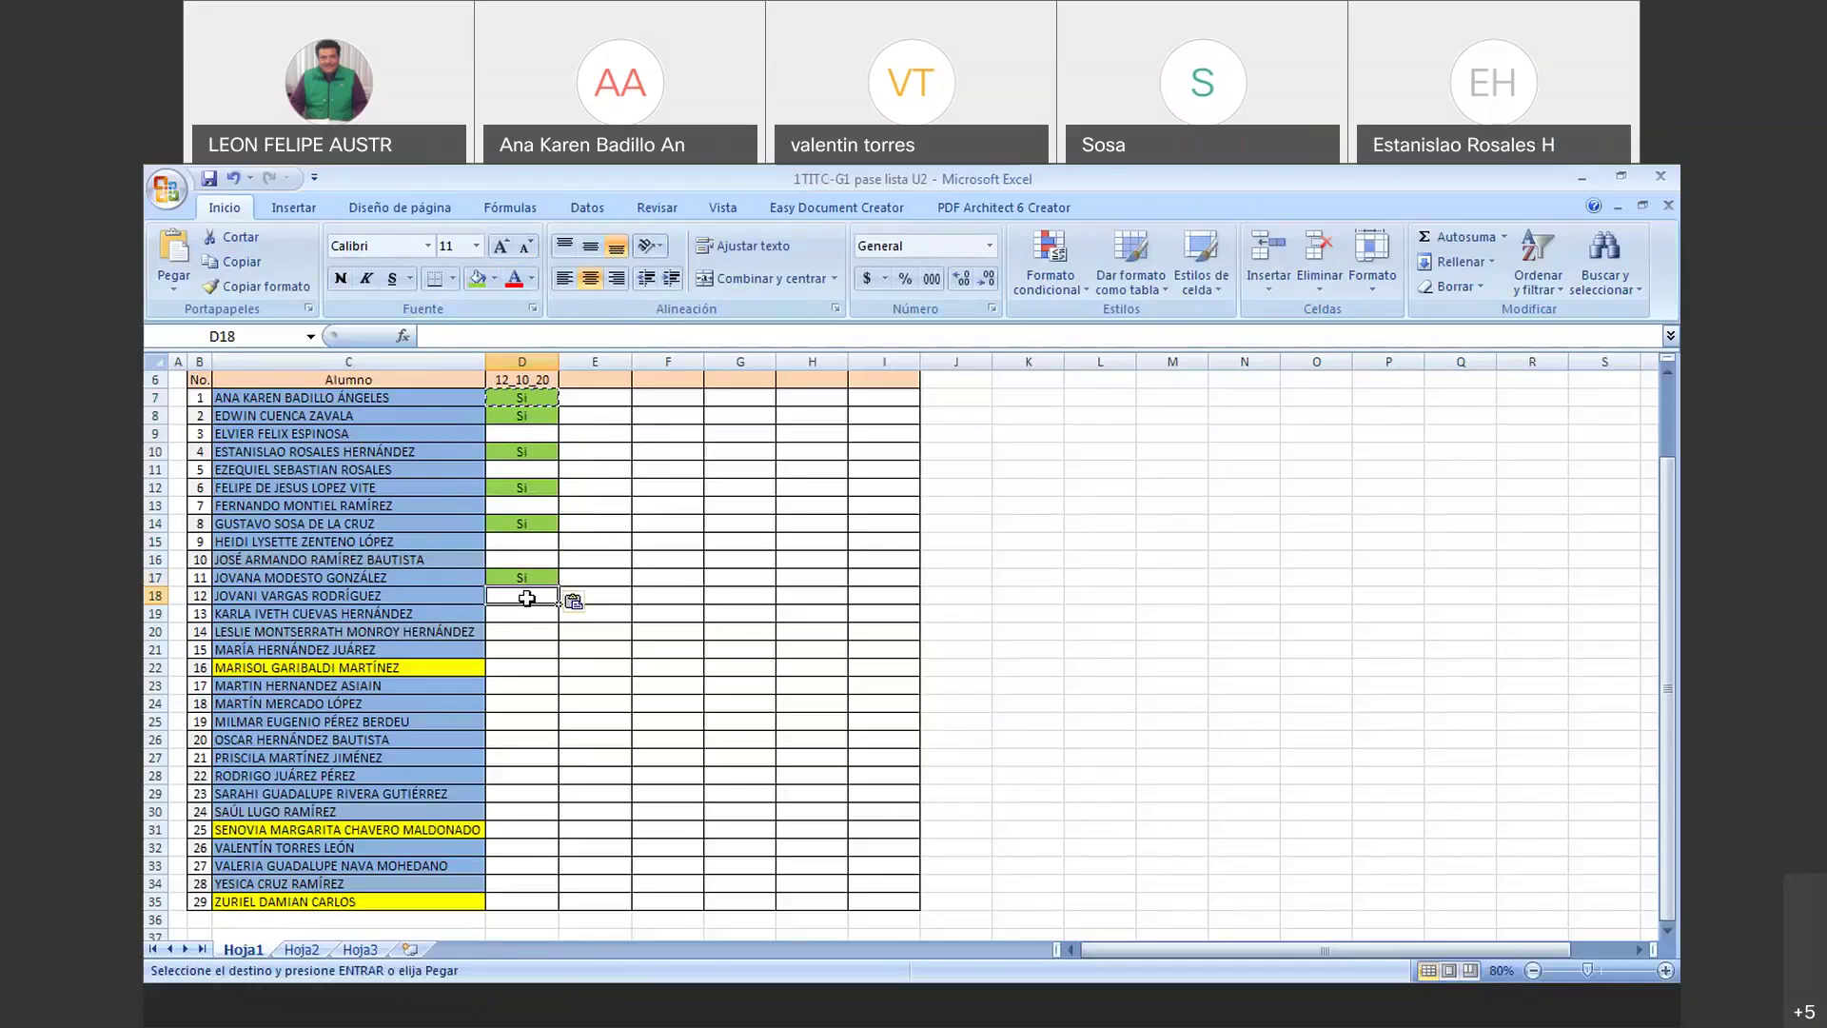
pyautogui.write('Si')
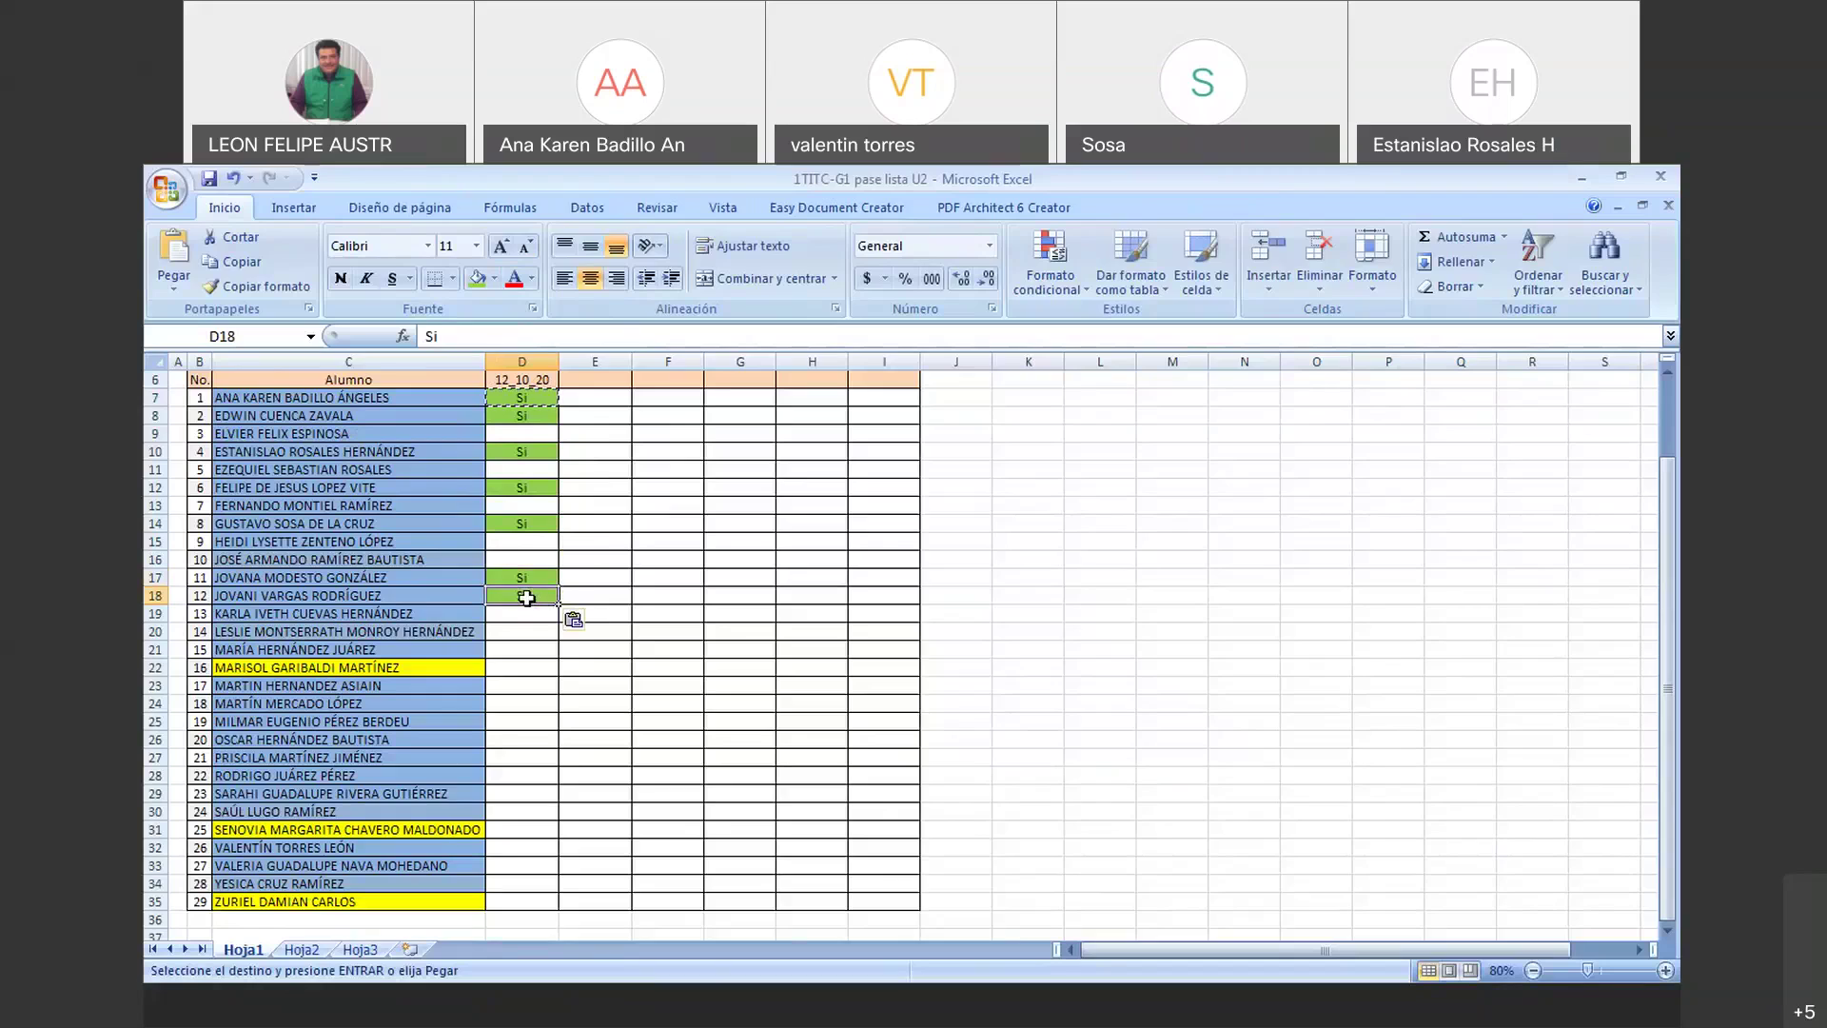
# Step: Mark student 18 as present with the green "Si" in D24, leaving students 13 to 17 blank
pyautogui.click(524, 614)
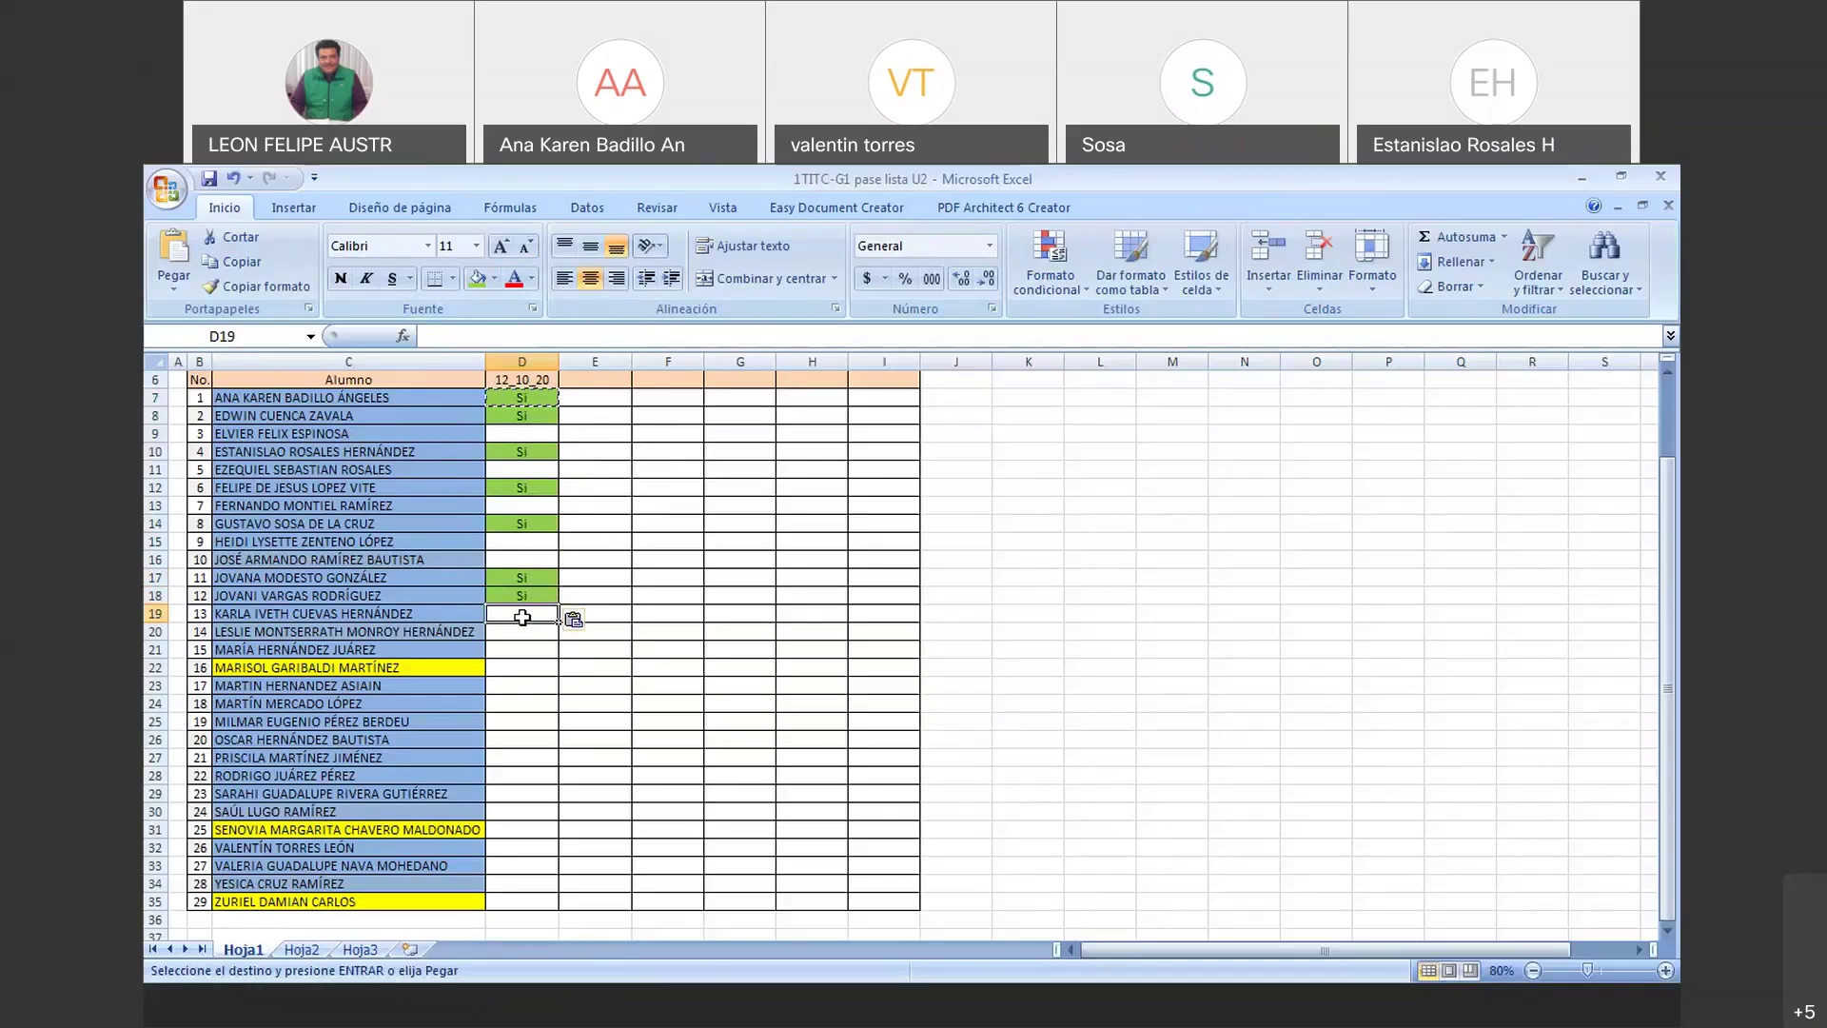
pyautogui.click(509, 631)
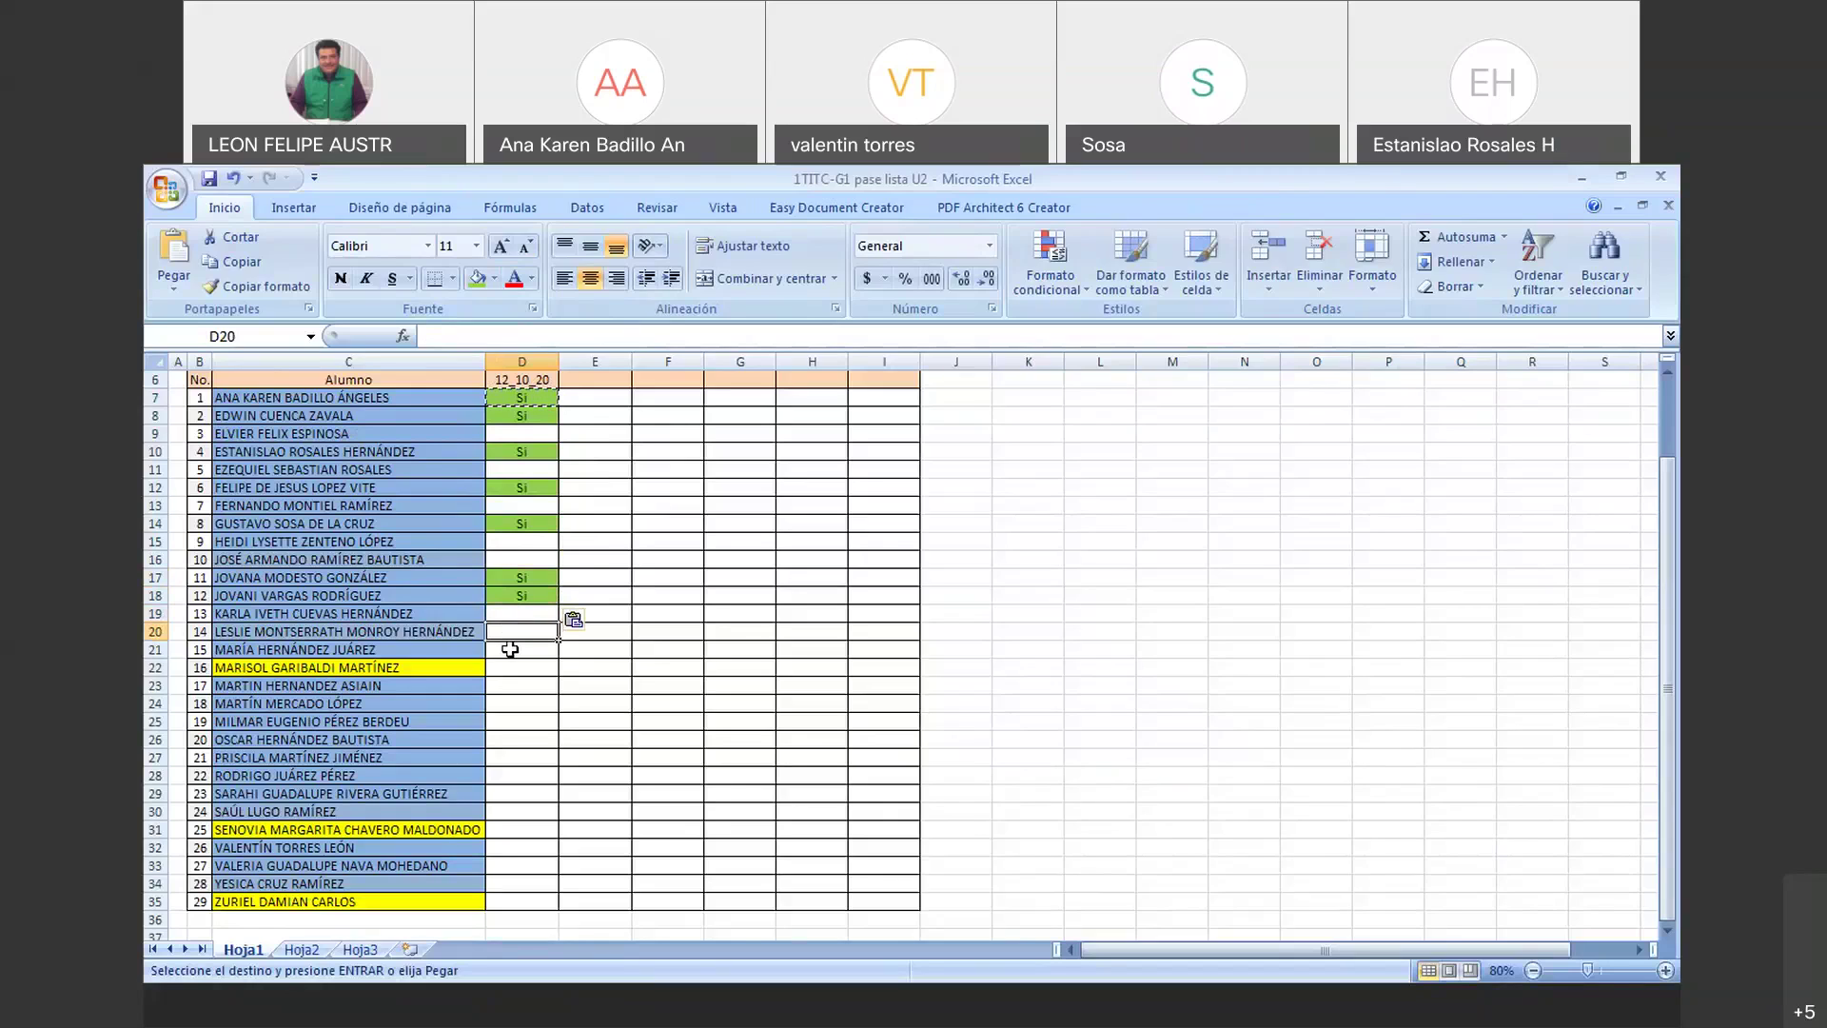
pyautogui.click(510, 649)
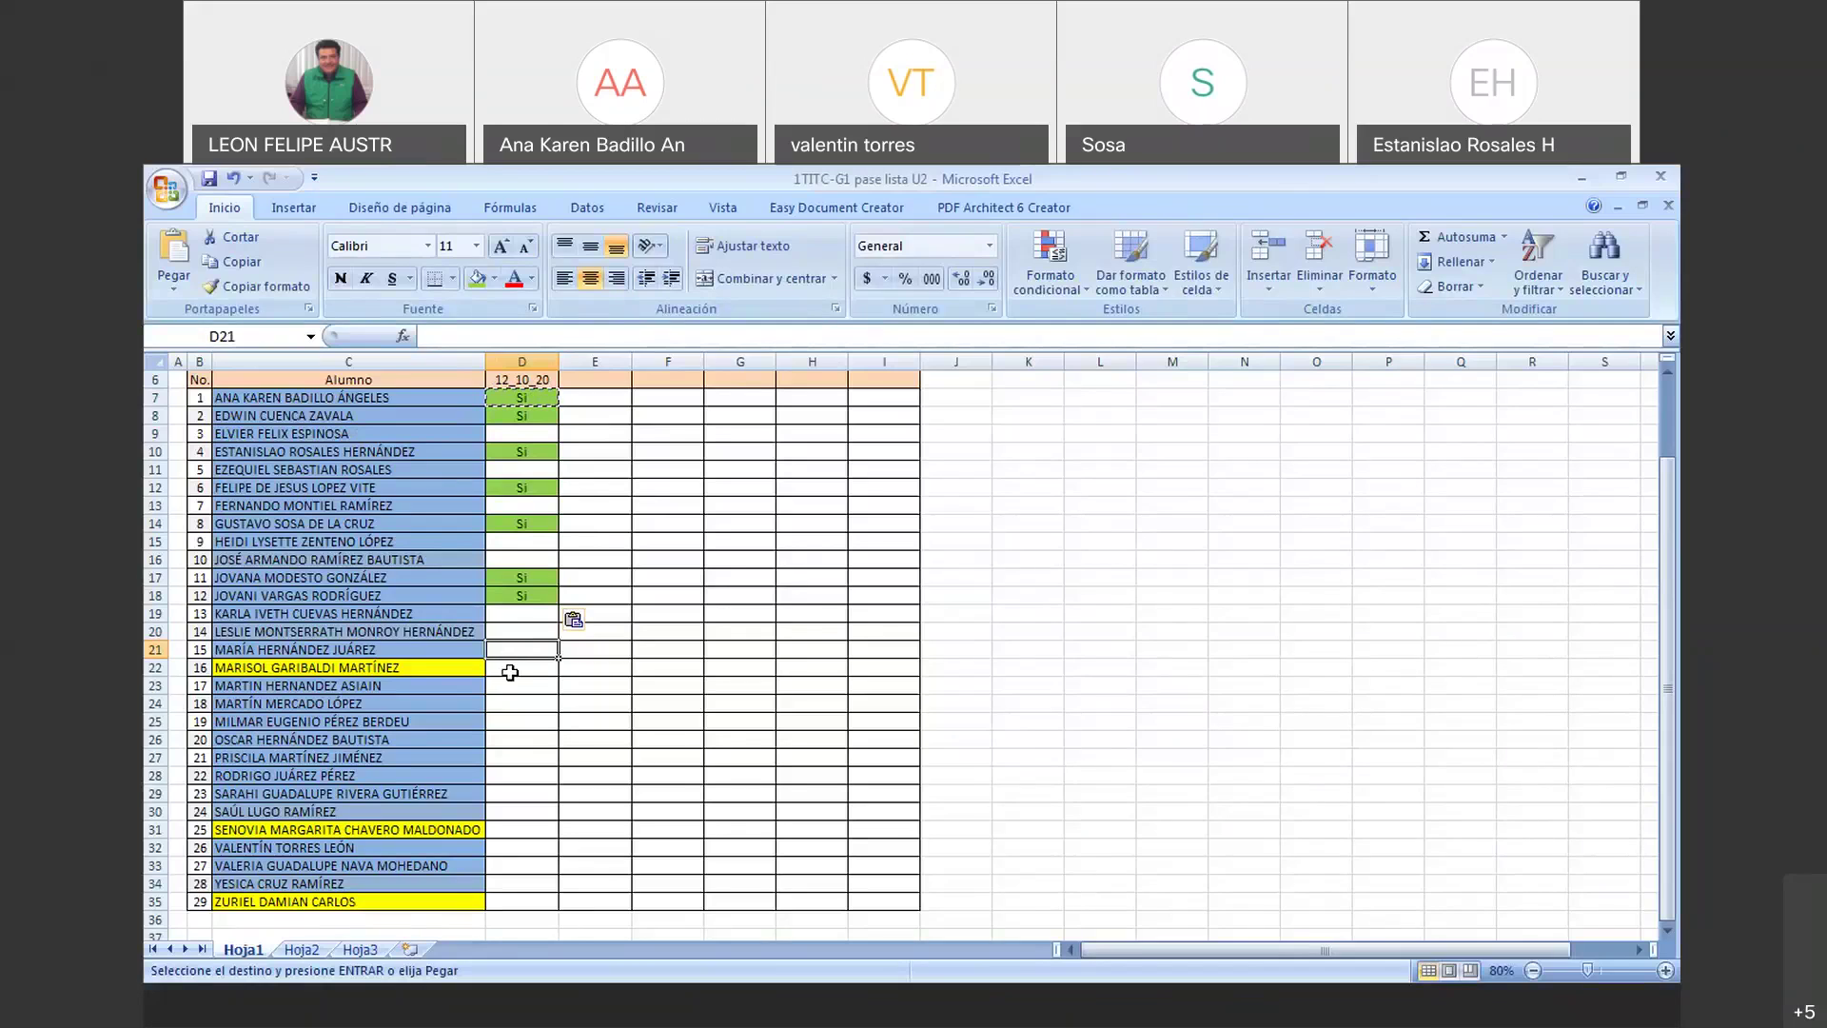
pyautogui.click(514, 686)
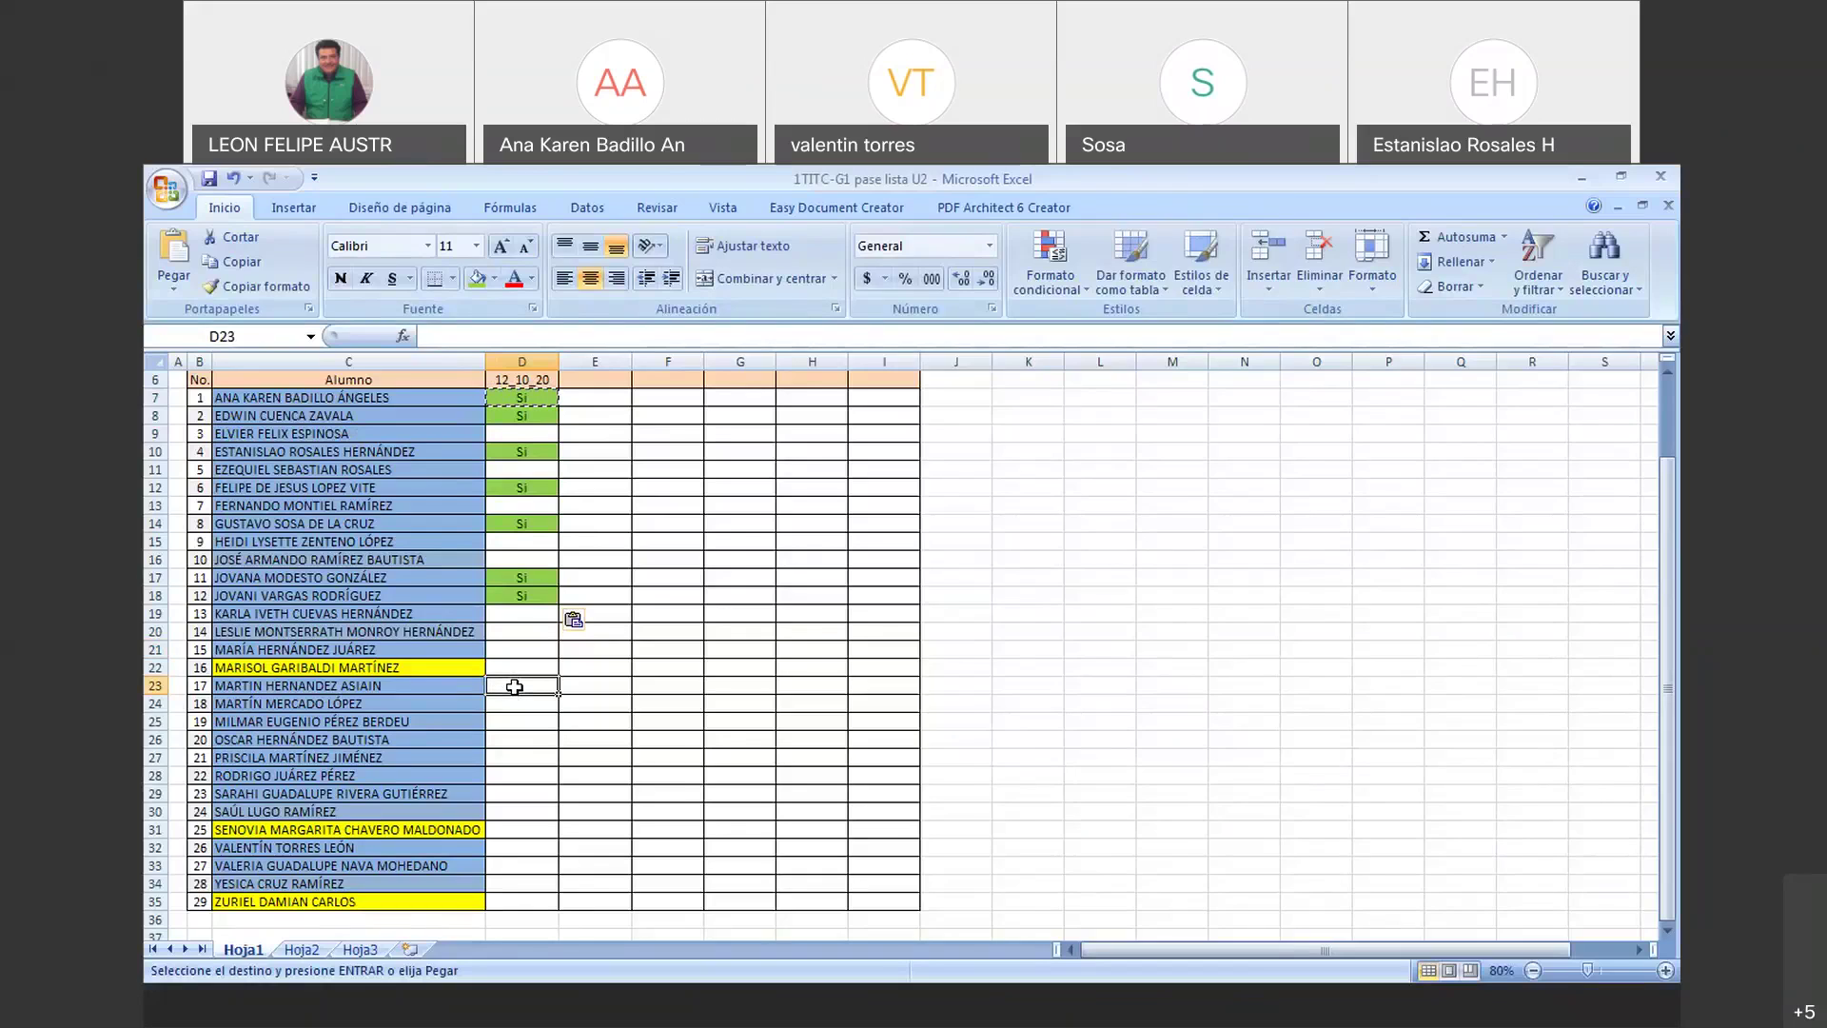
pyautogui.click(516, 702)
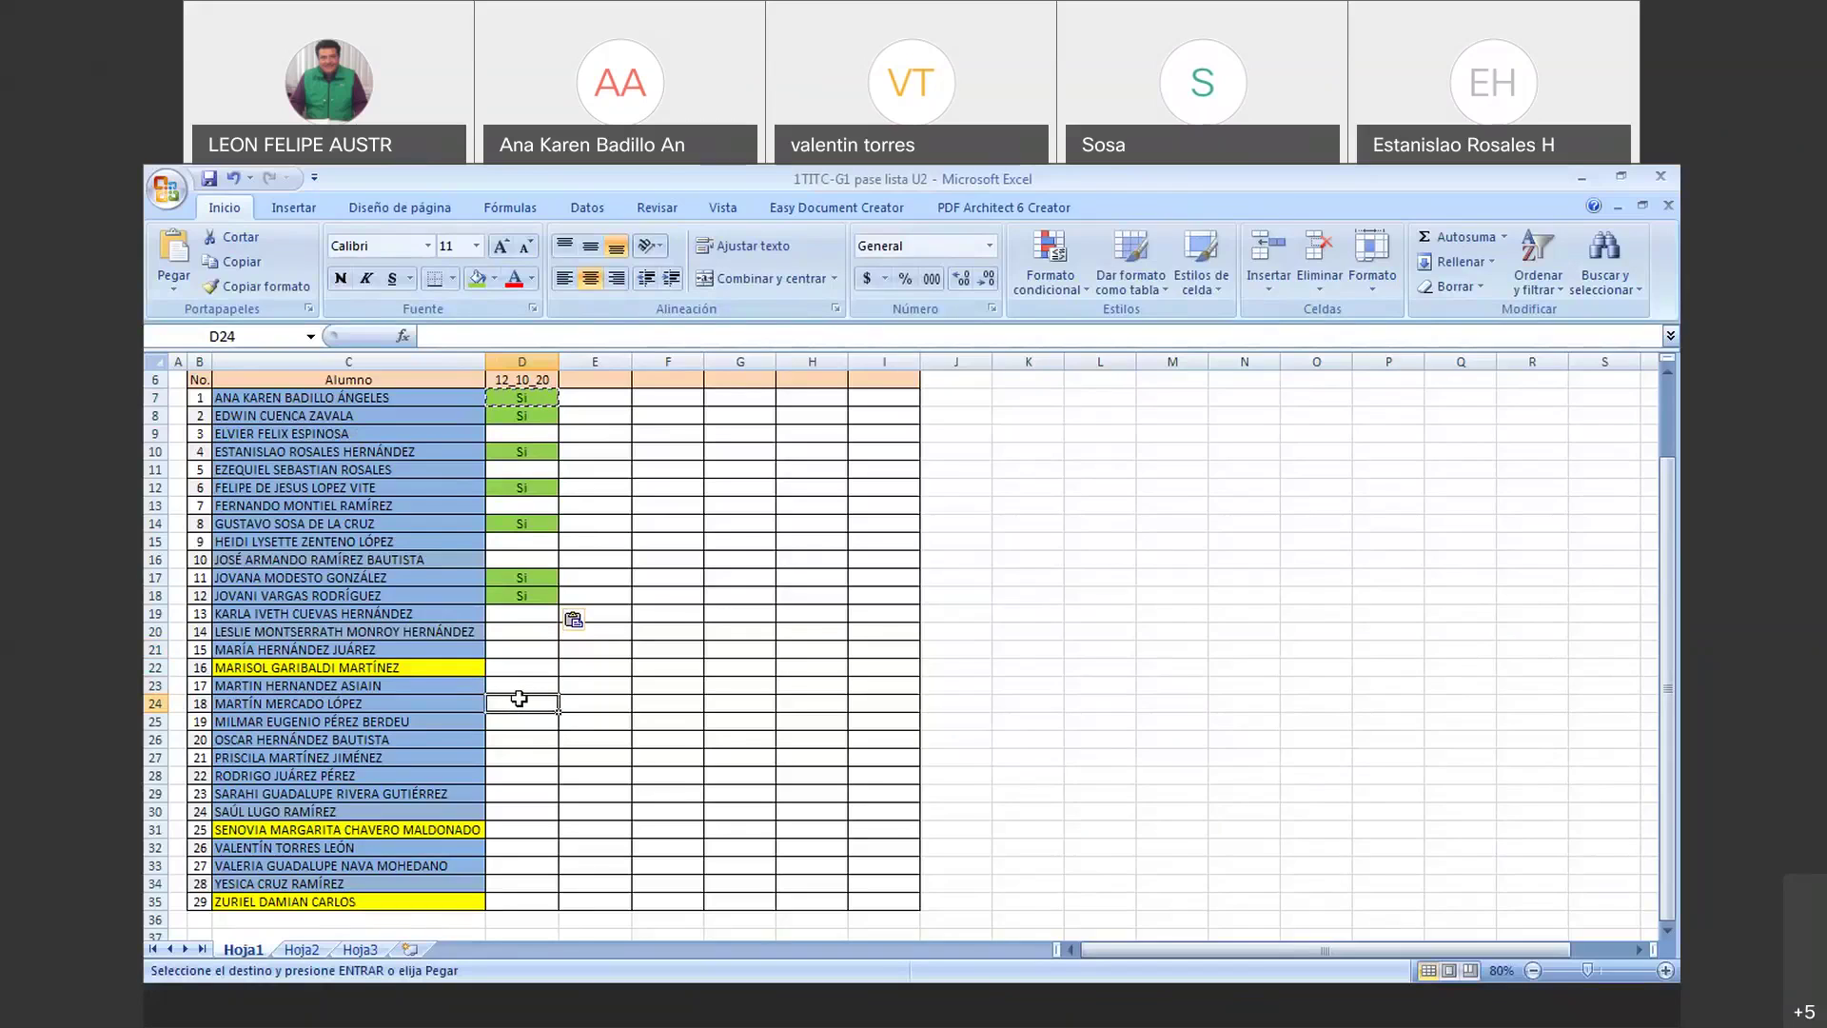
pyautogui.write('Si')
# Step: Mark student 26 as present with the green "Si" in D32, leave the other students after number 18 blank, and end copy mode
pyautogui.click(519, 721)
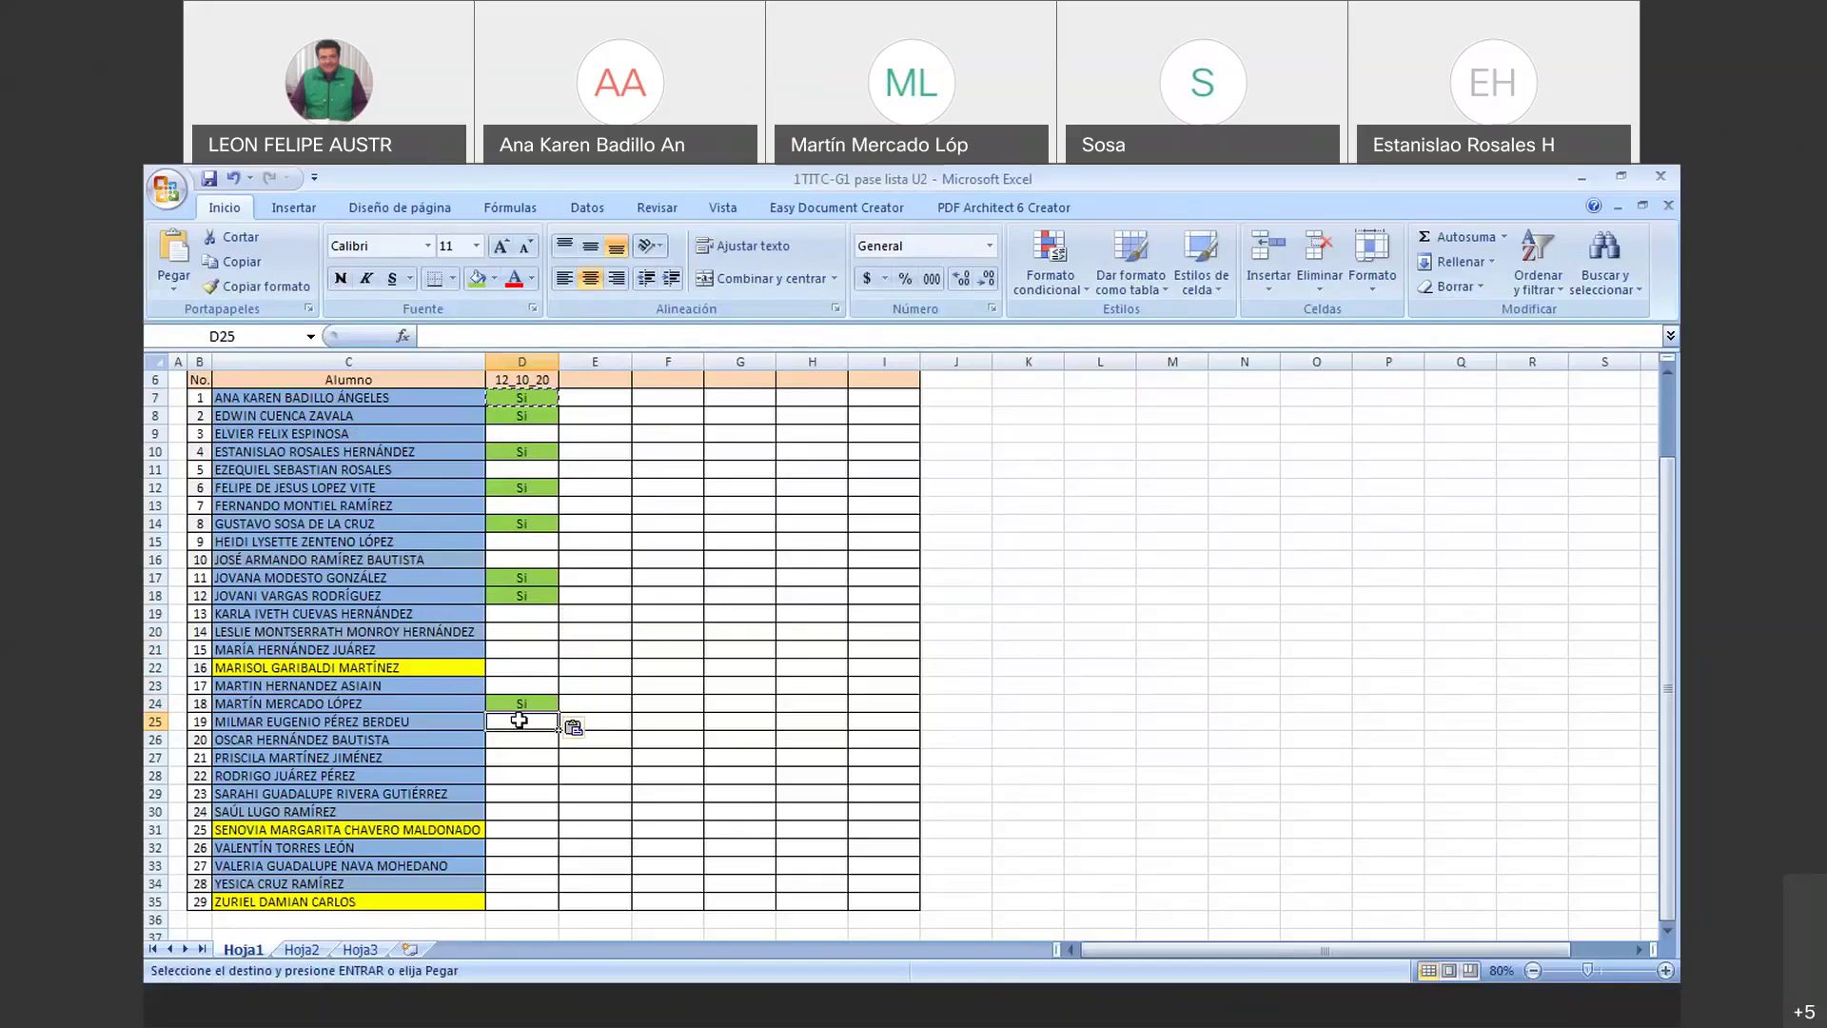
pyautogui.click(519, 743)
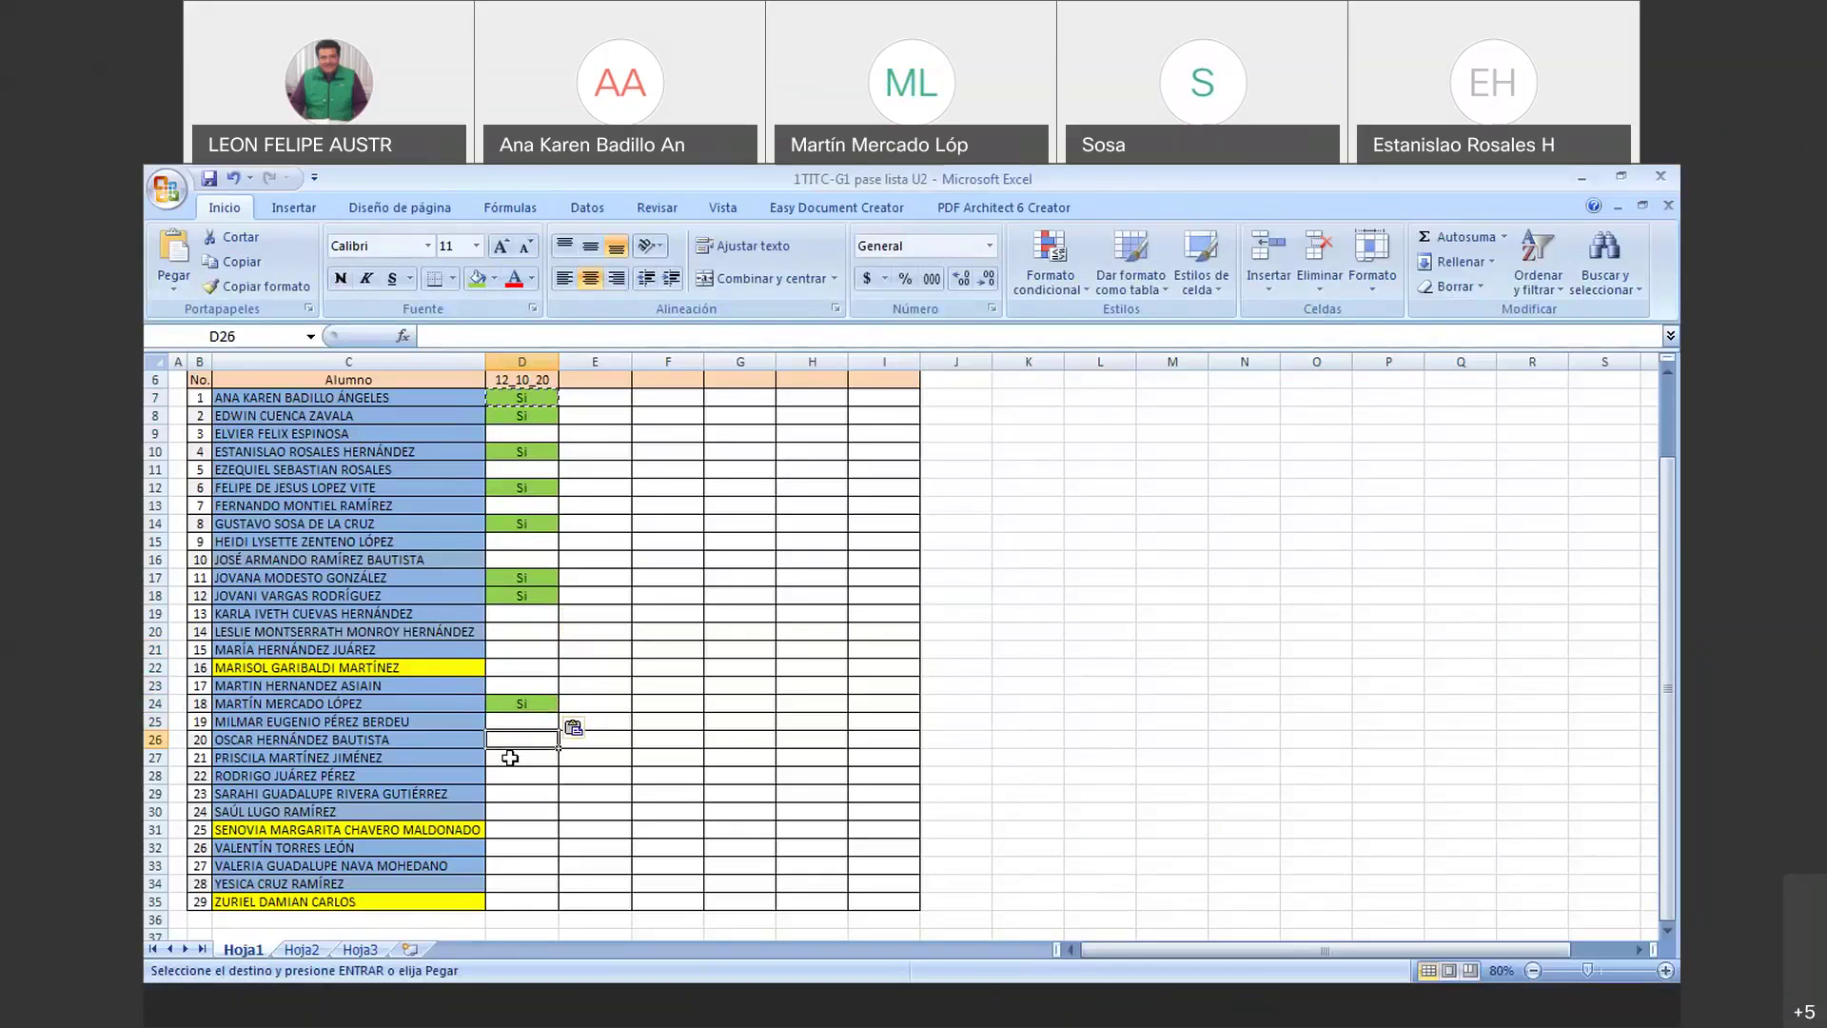
pyautogui.click(511, 757)
pyautogui.click(511, 774)
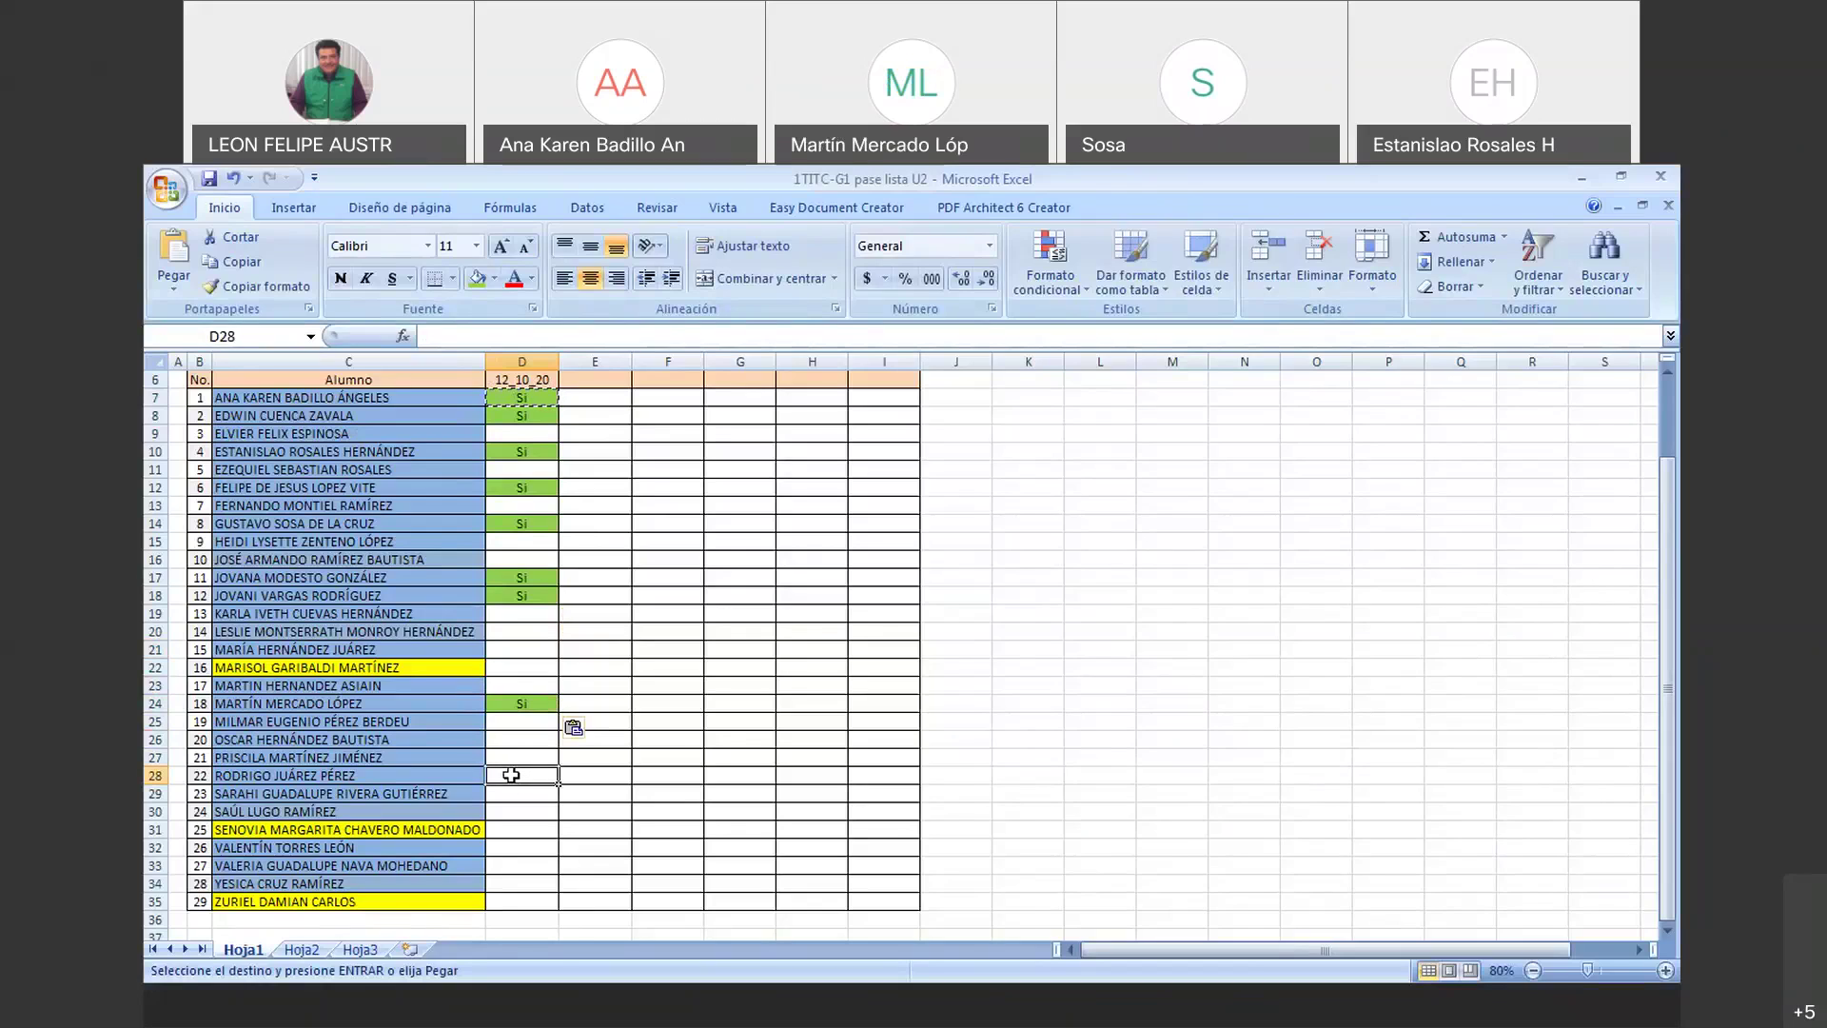
pyautogui.click(511, 793)
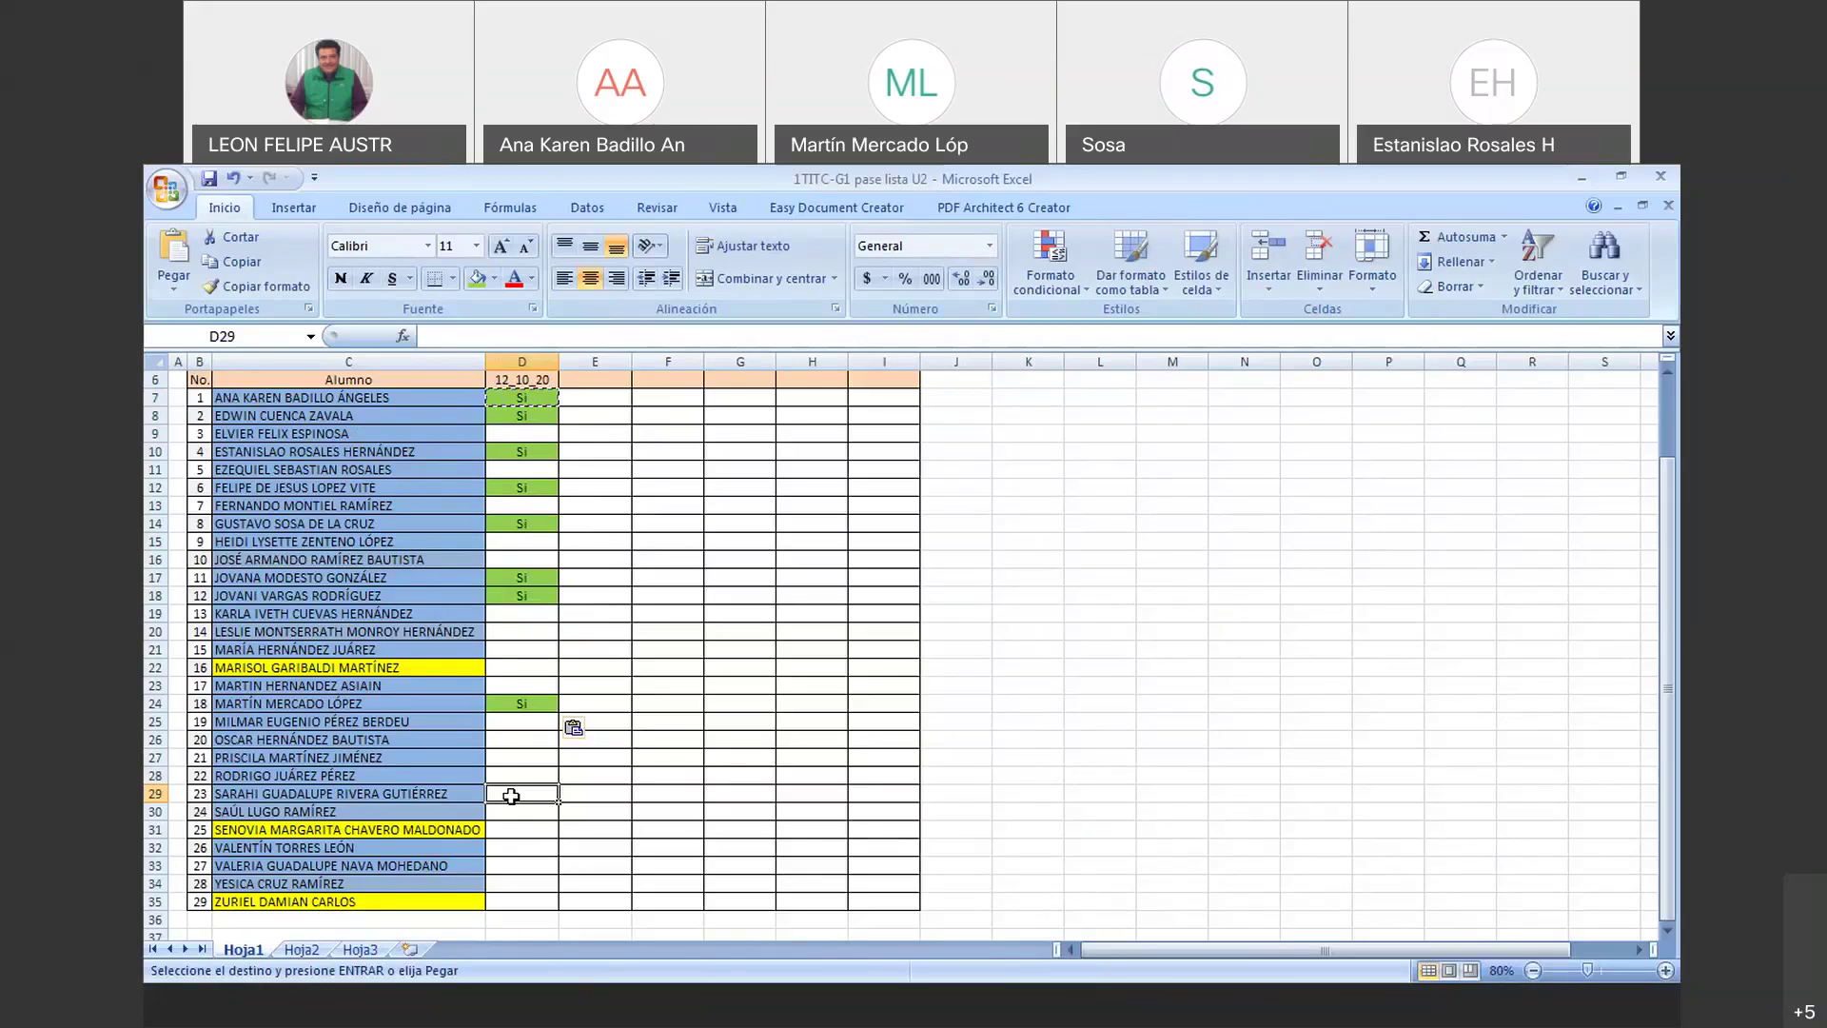
pyautogui.click(511, 813)
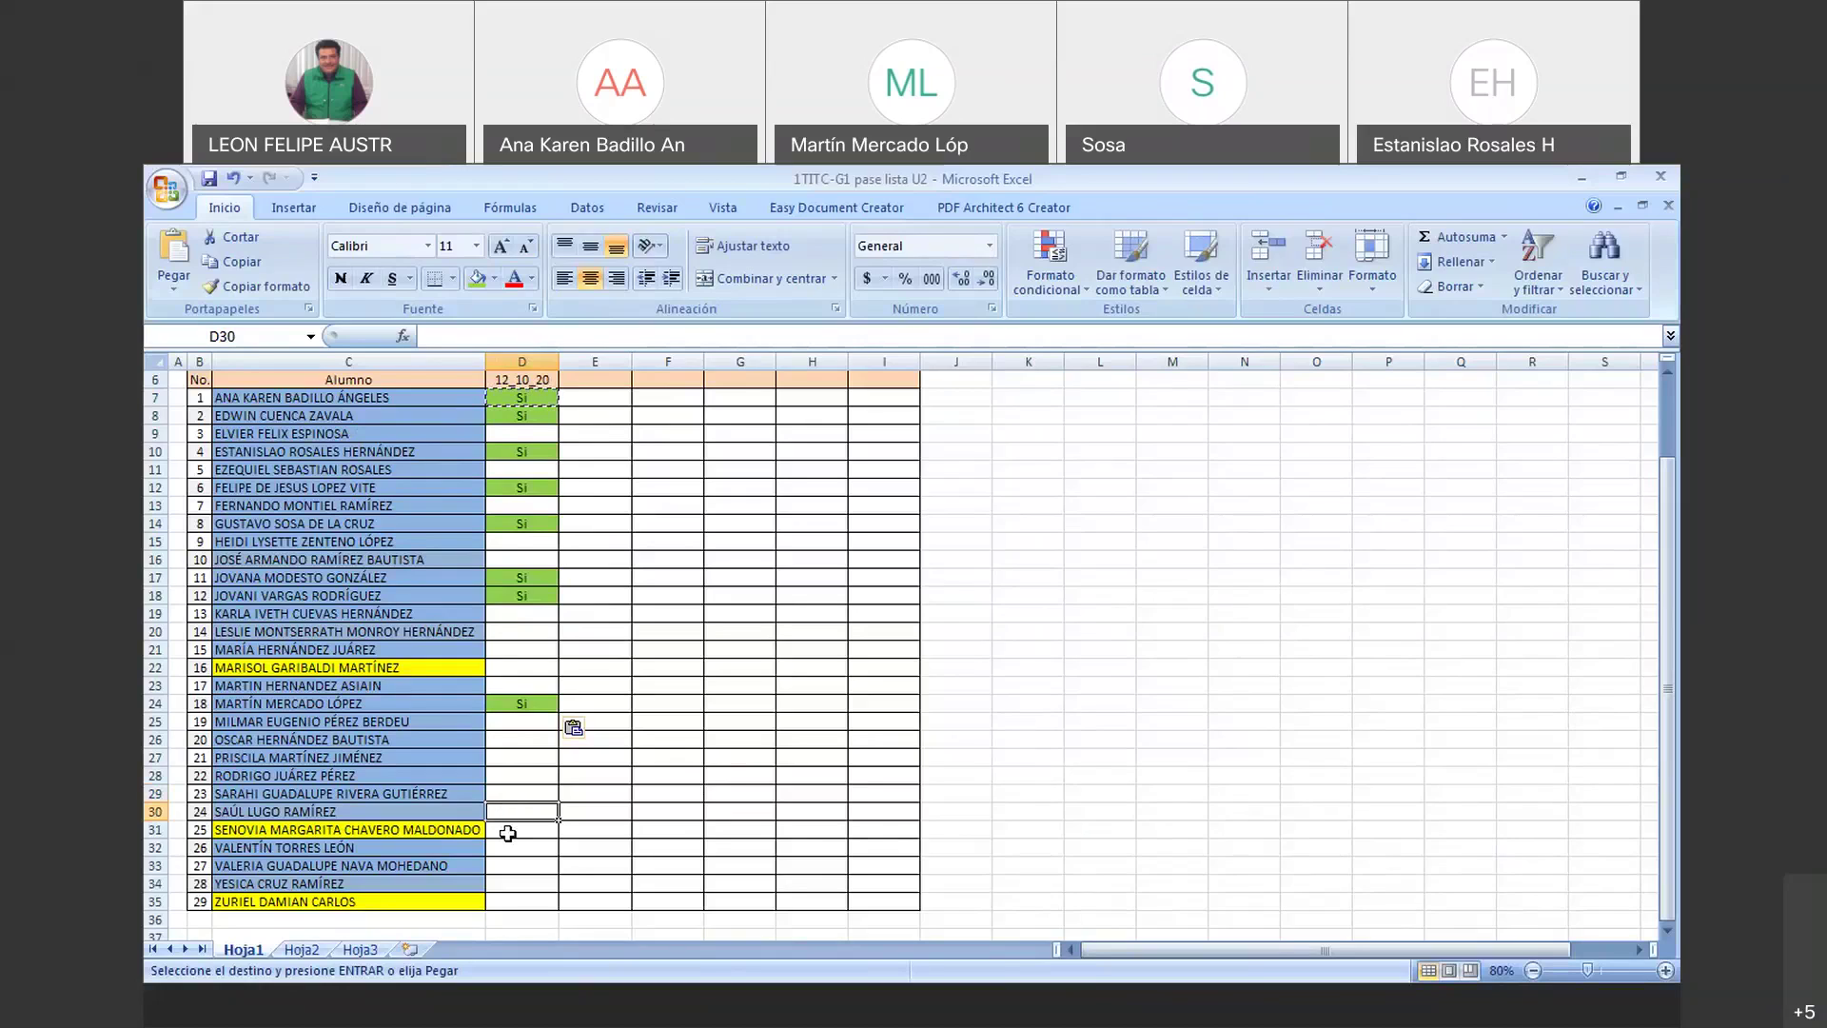
pyautogui.click(520, 850)
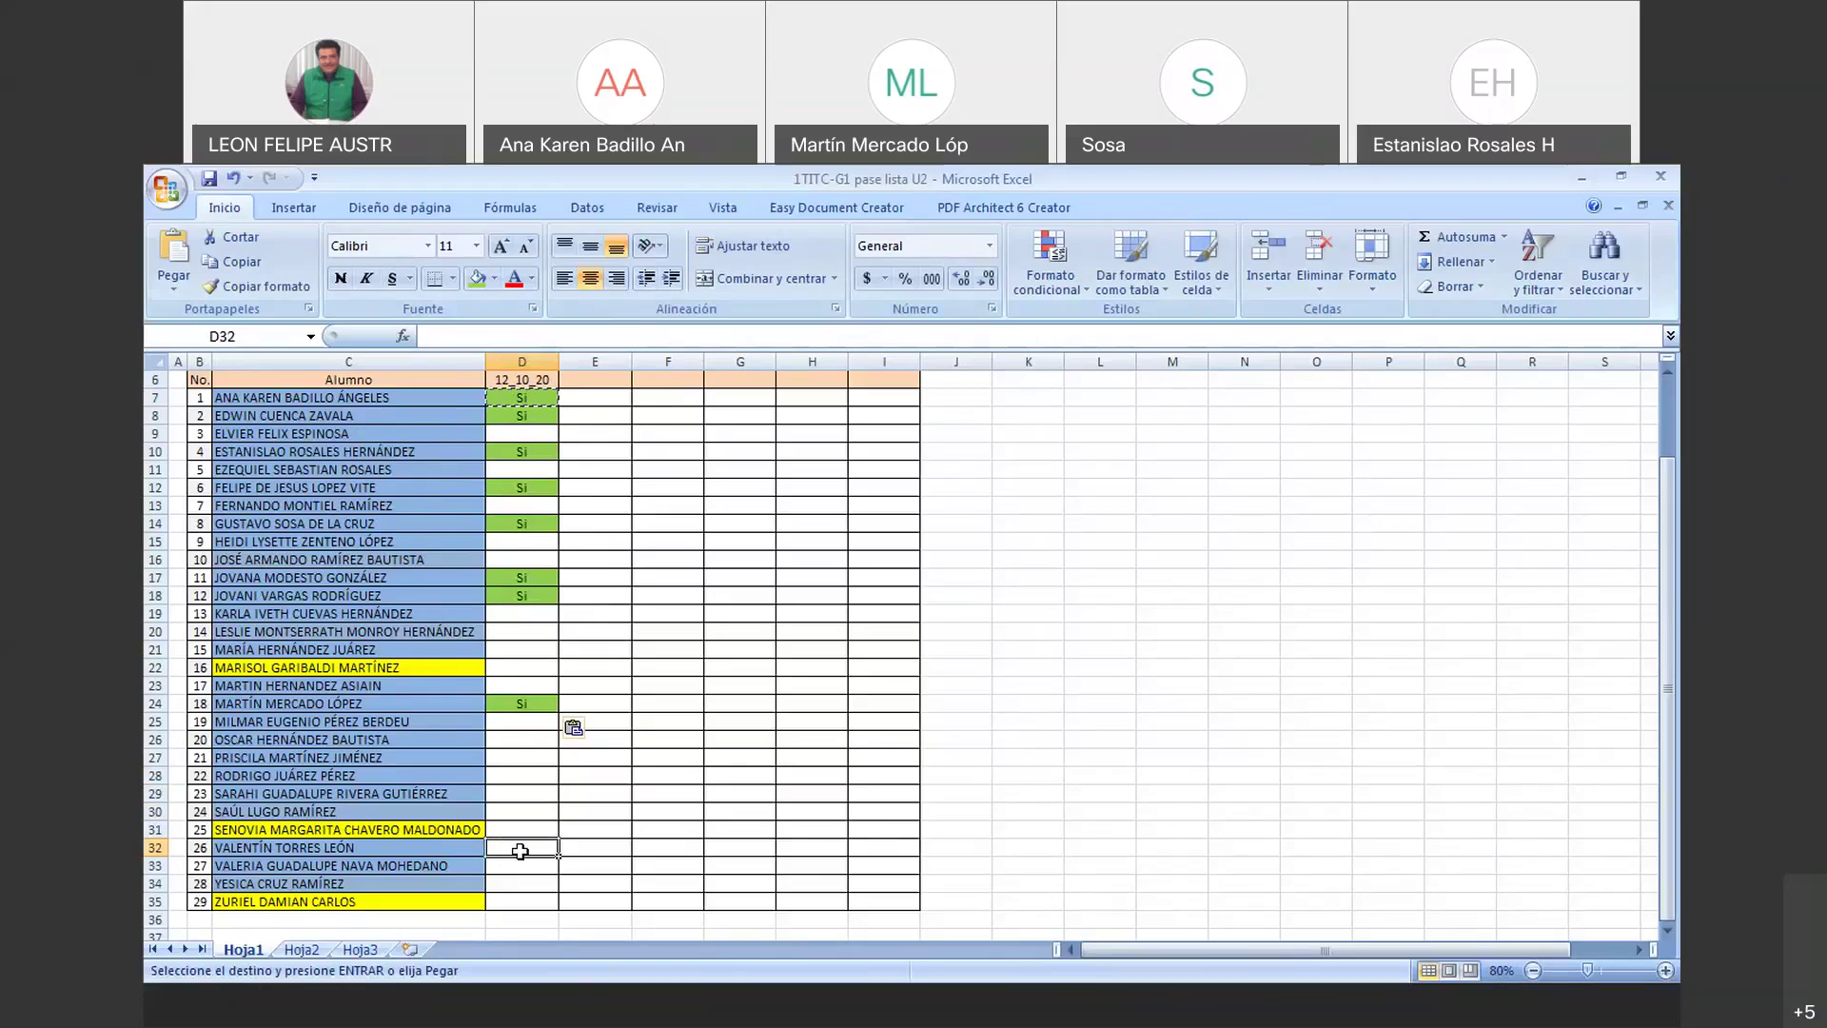
pyautogui.write('Si')
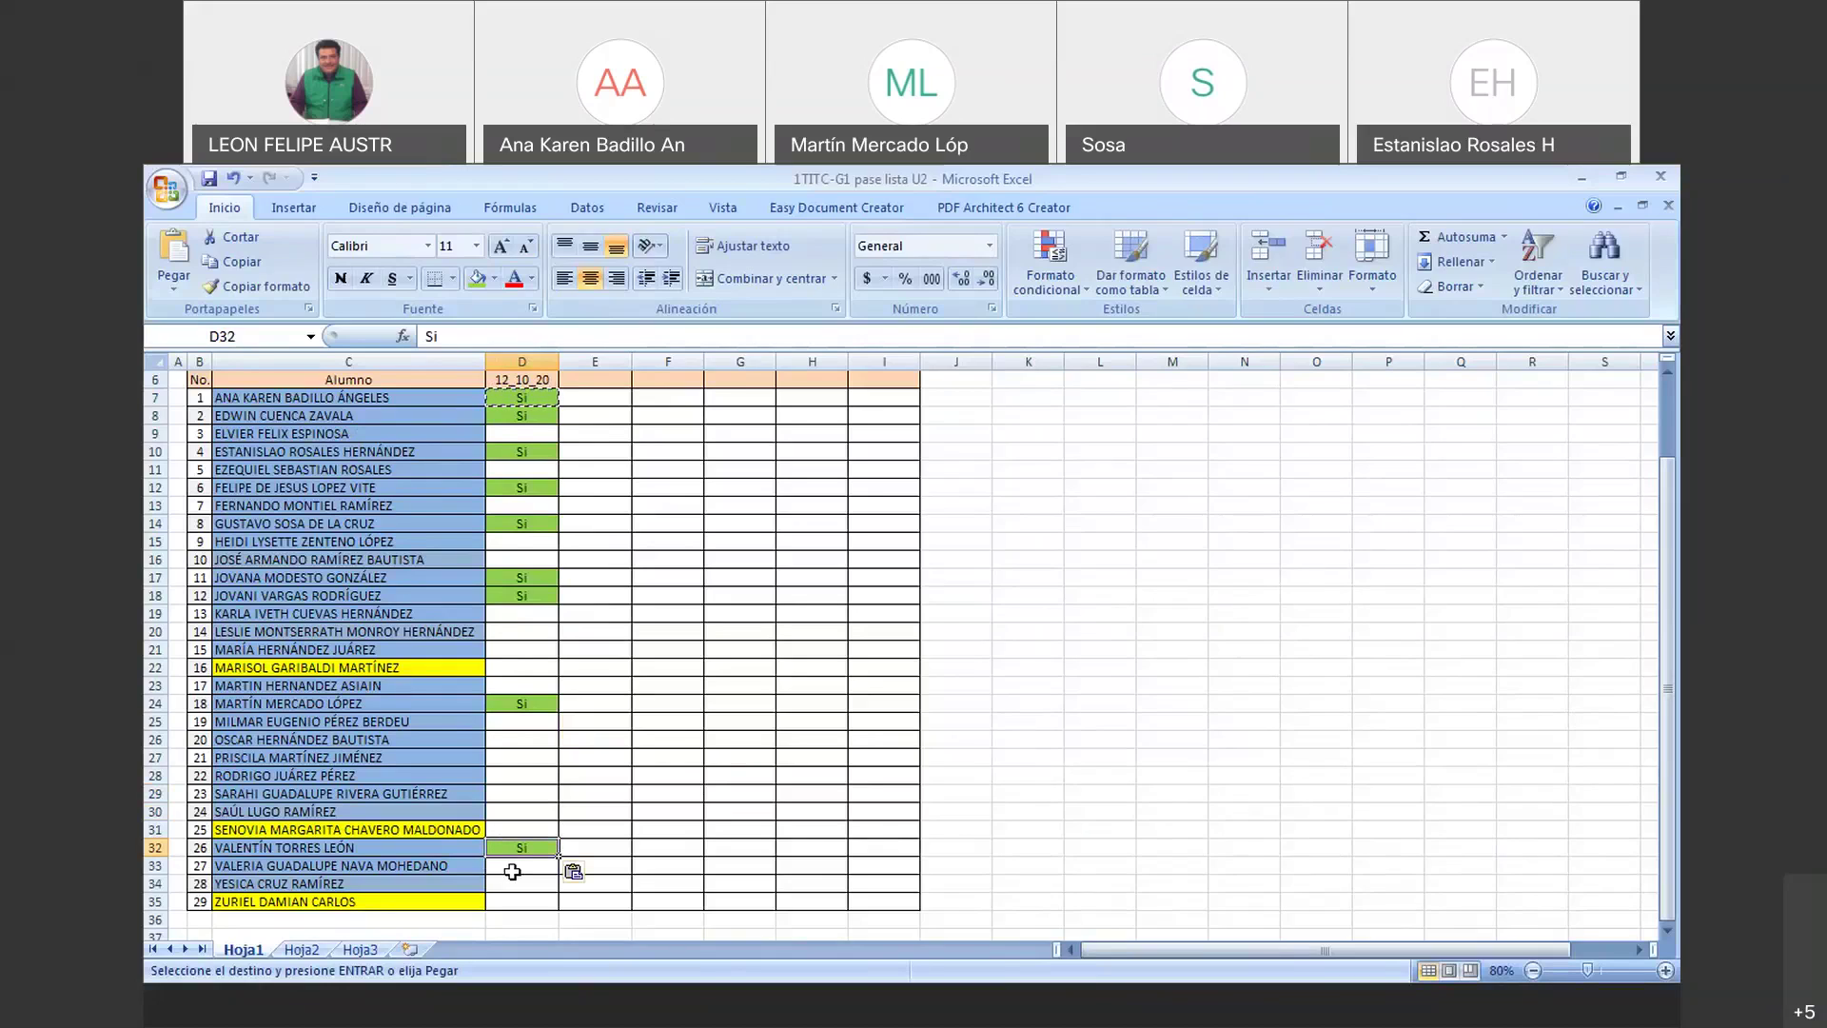
pyautogui.click(513, 871)
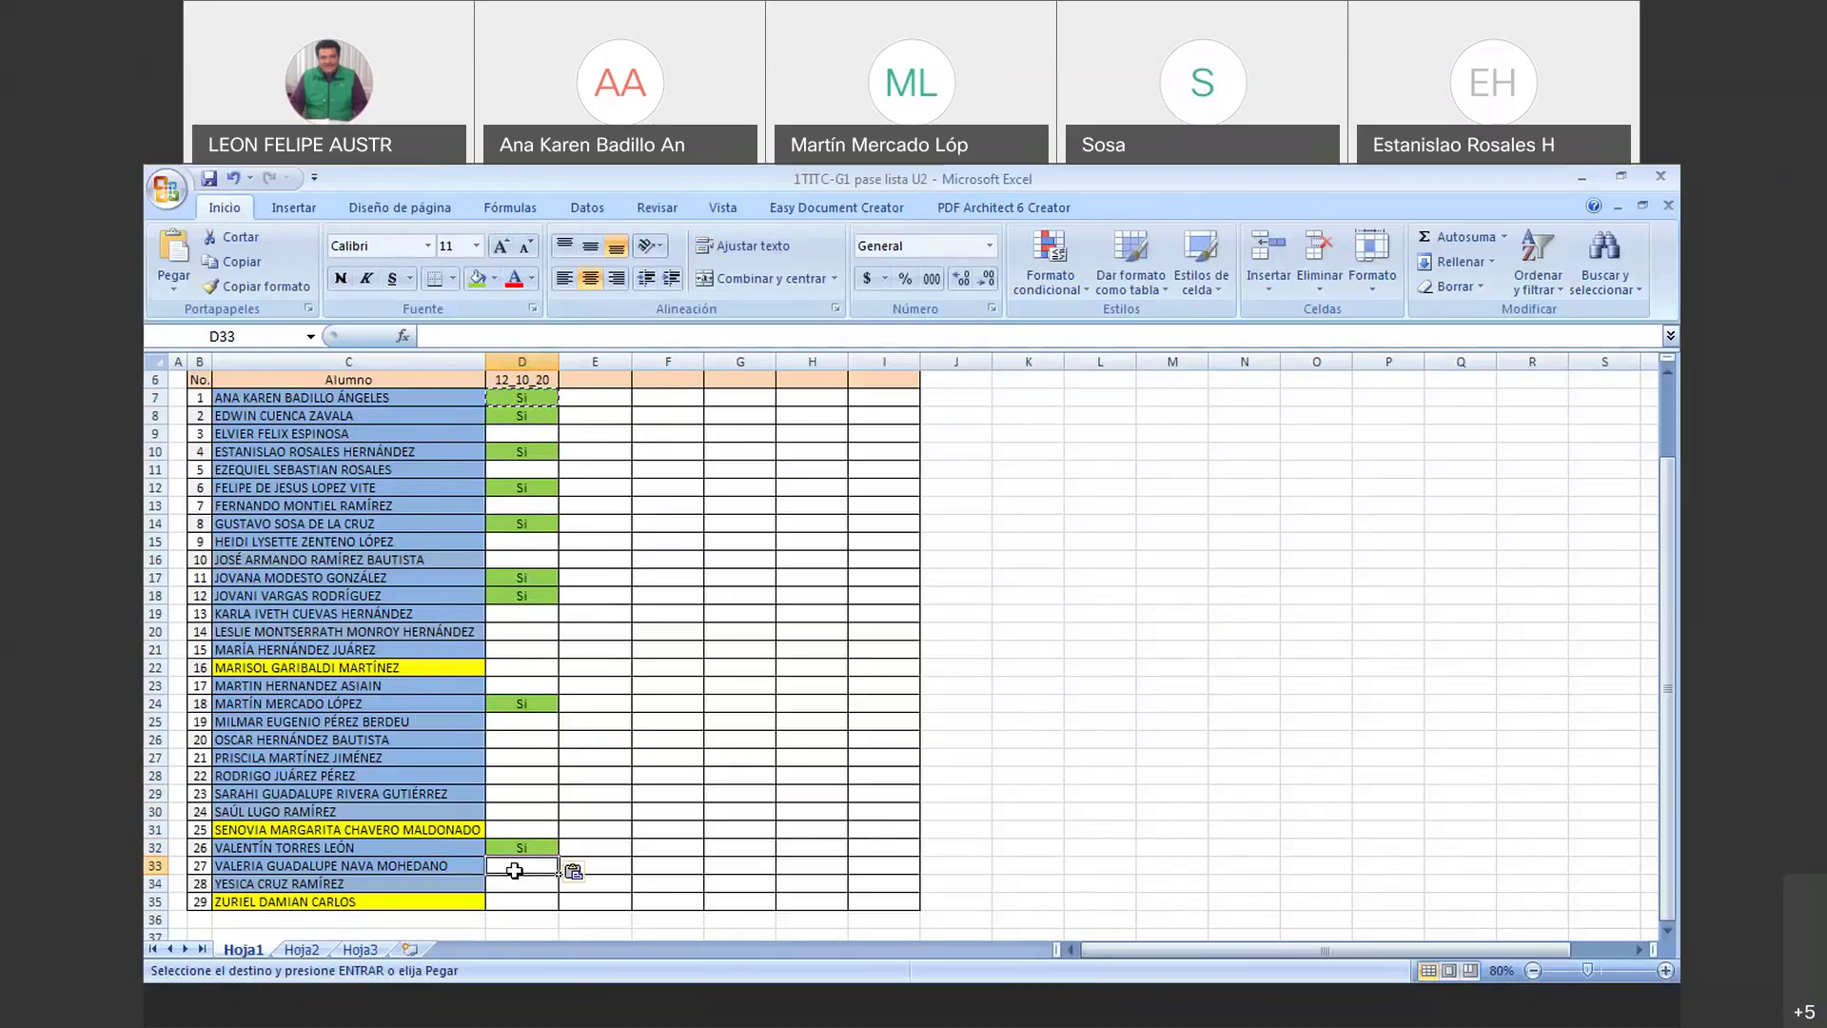
pyautogui.click(506, 883)
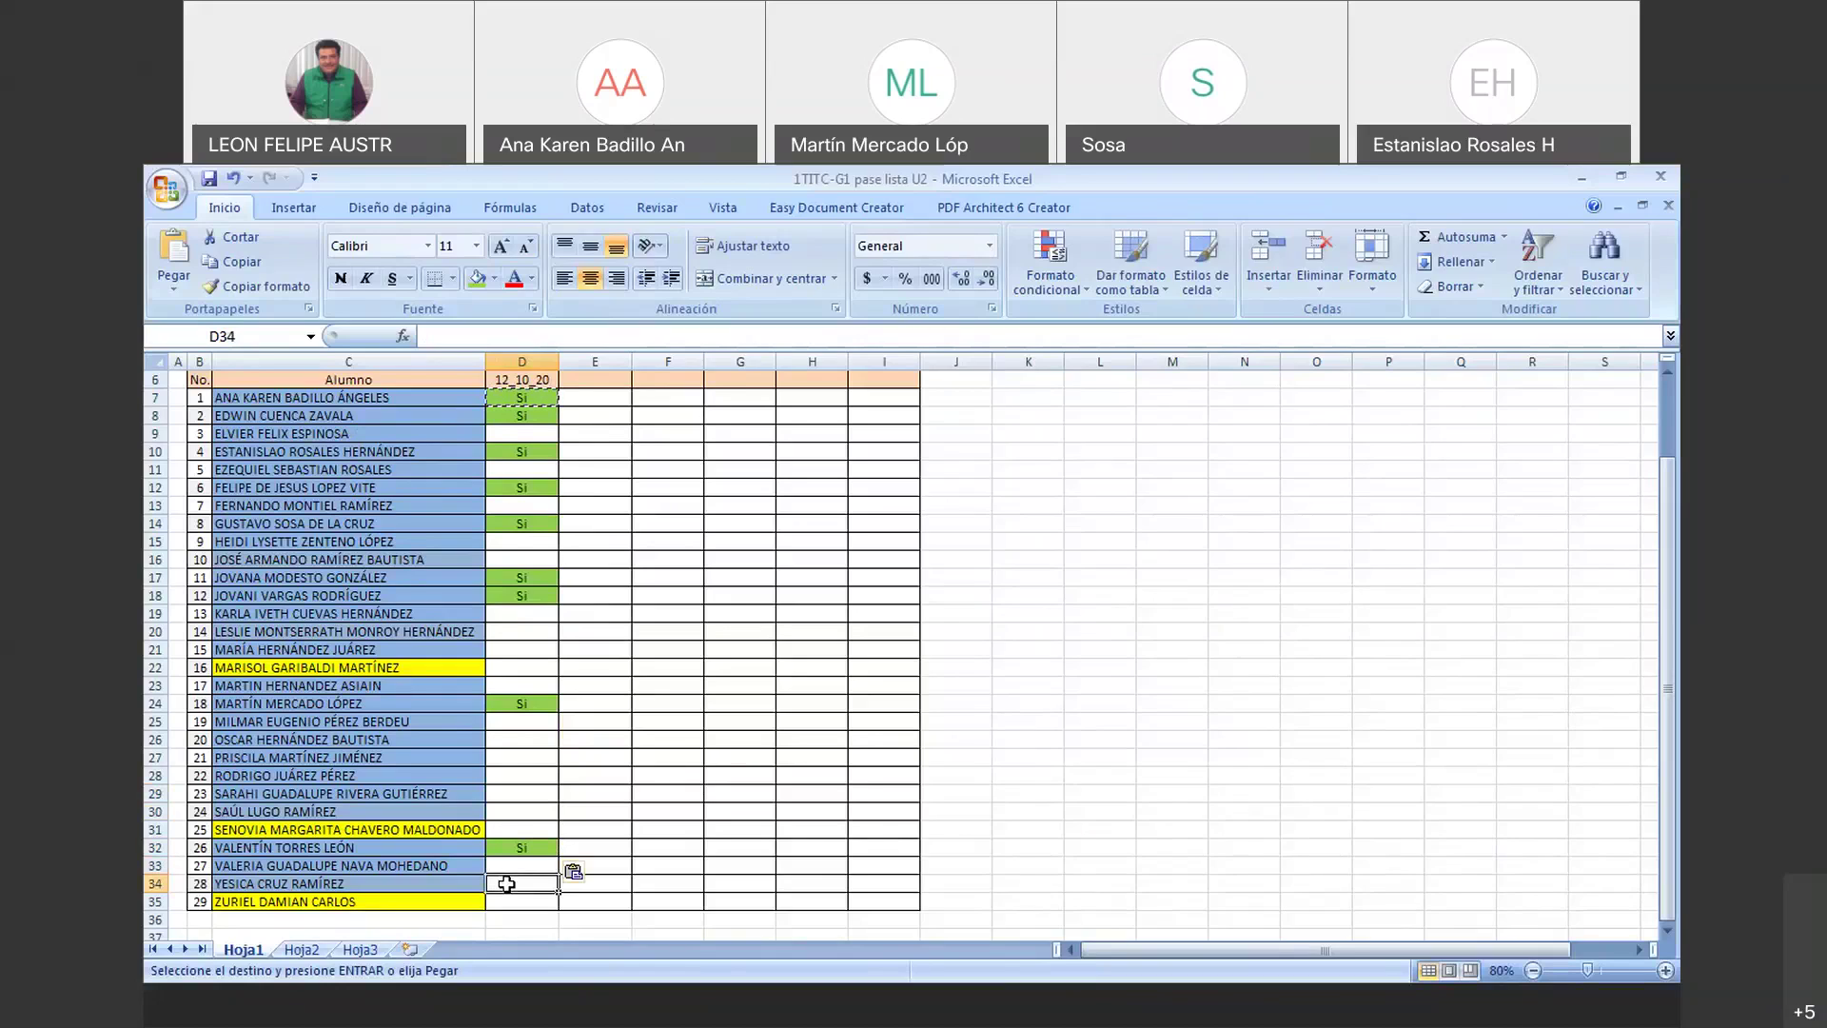
pyautogui.click(639, 682)
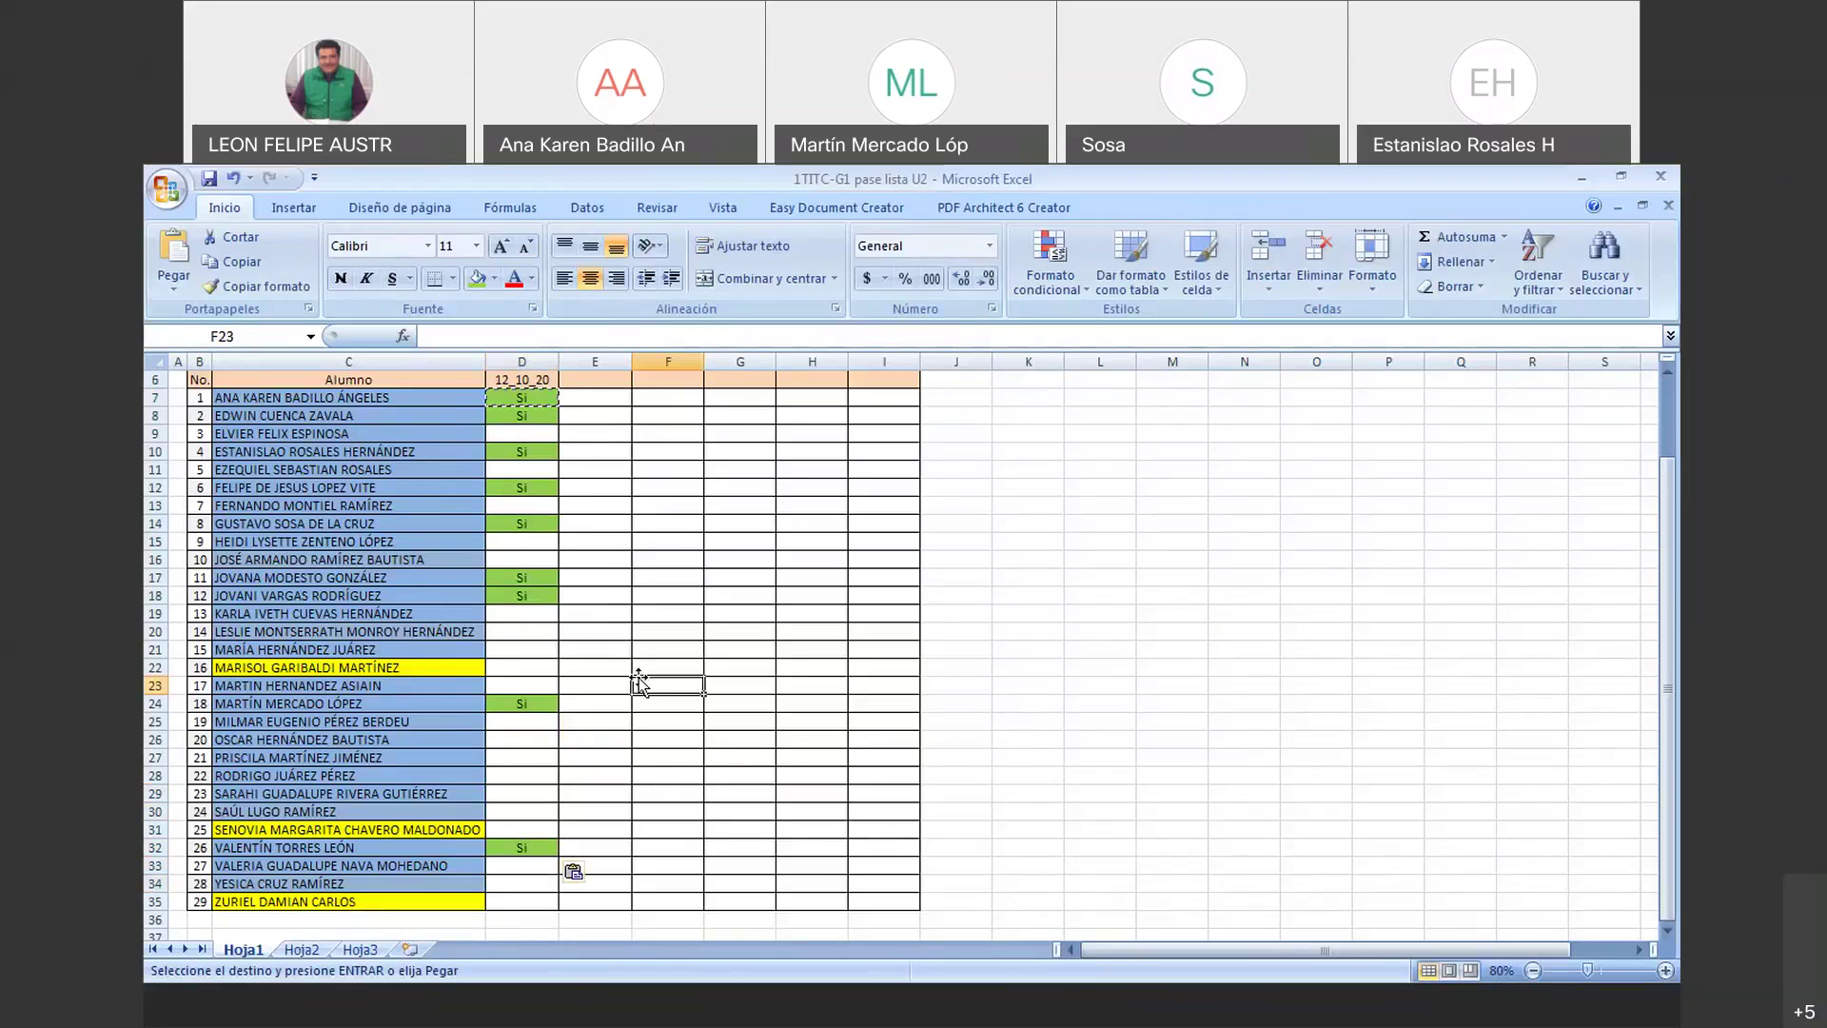
pyautogui.press('Escape')
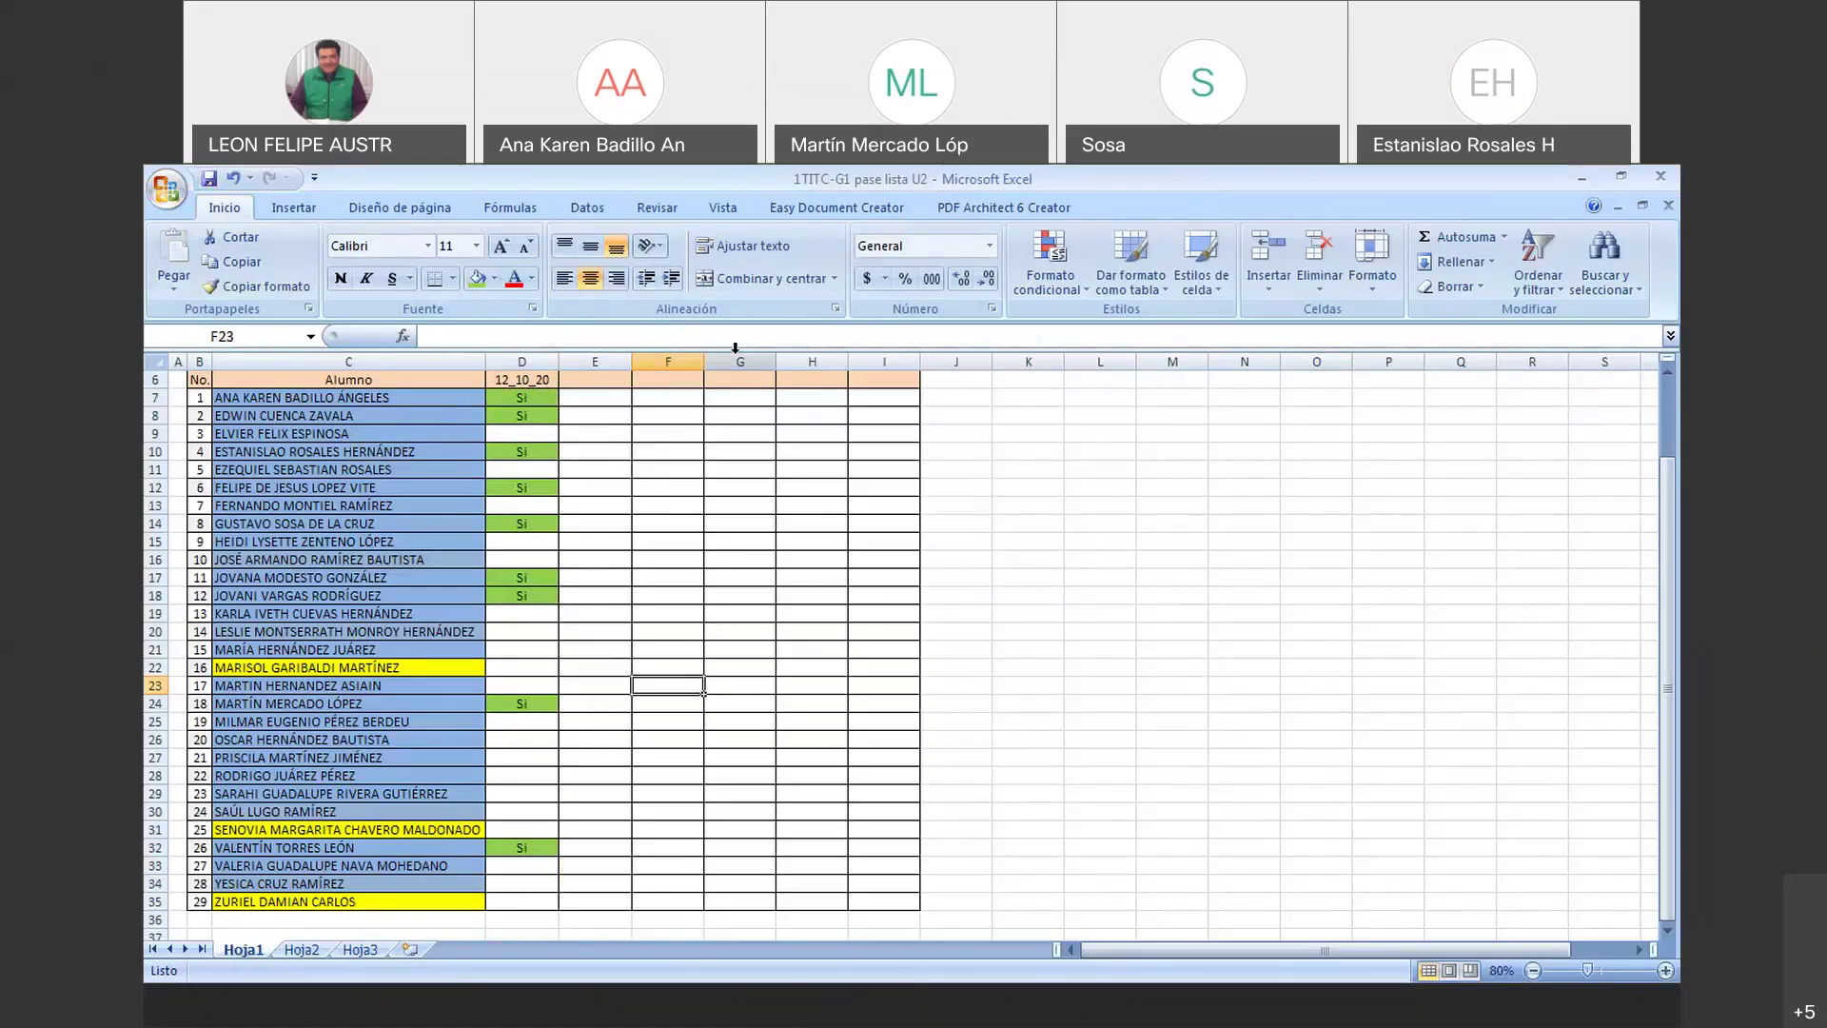